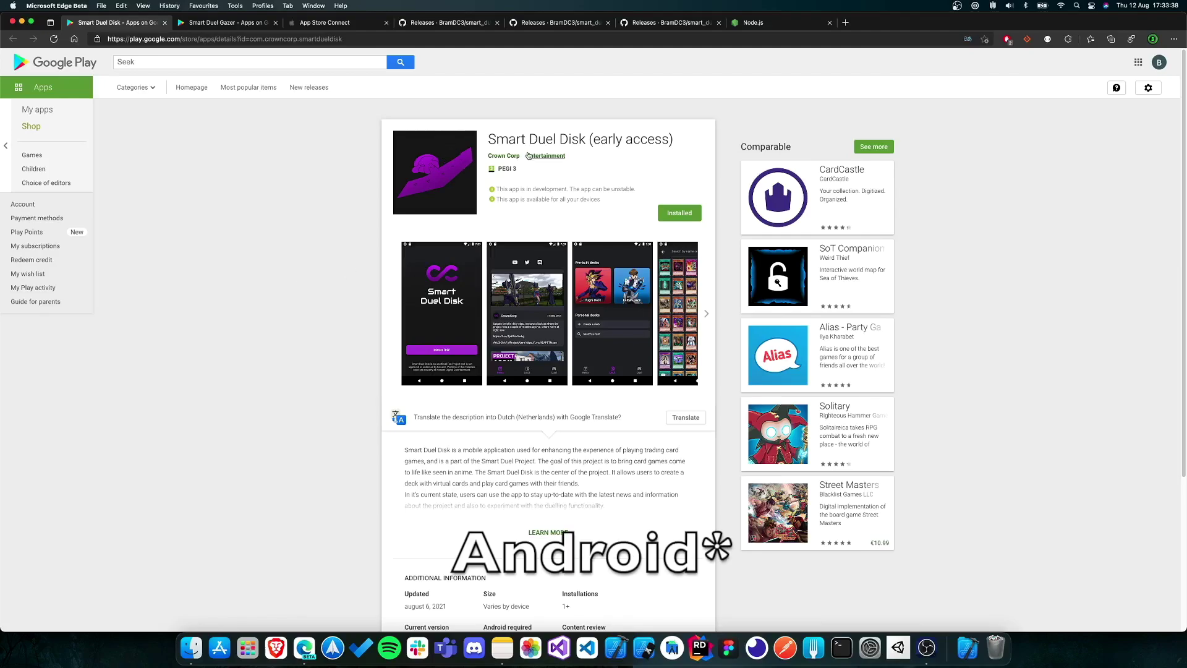
Review the Smart Duel Gazer store page, the App Store Connect apps, and the GitHub releases of smart_duel_disk, smart_duel_gazer and smart_duel_server.
click(232, 24)
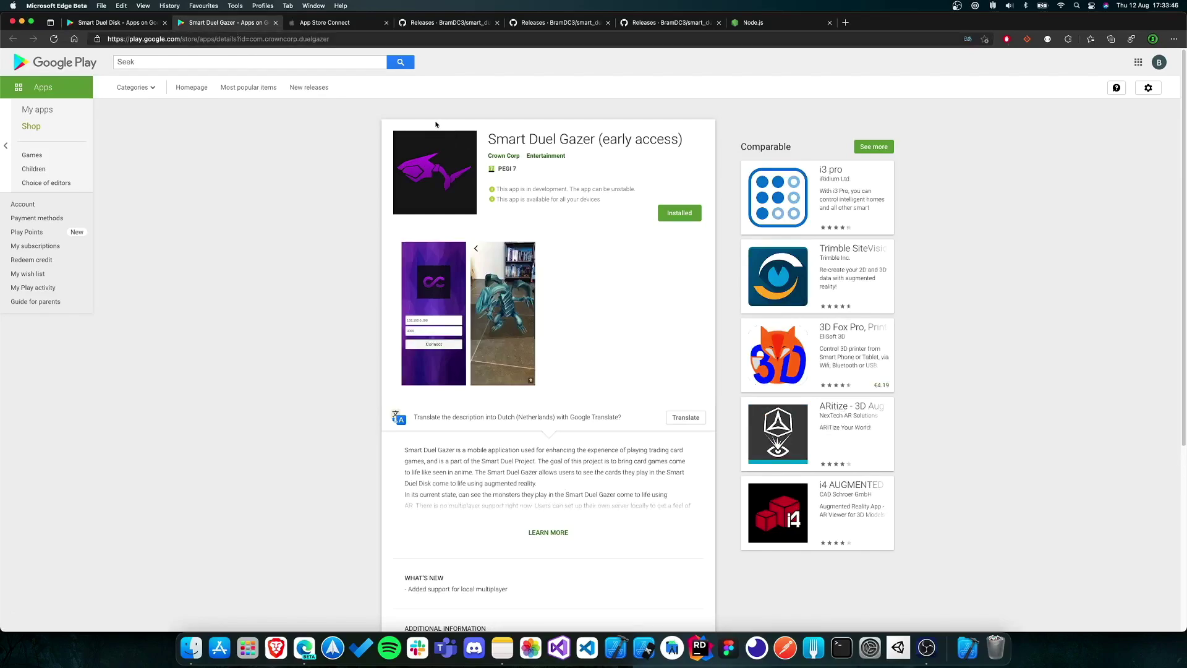
click(340, 23)
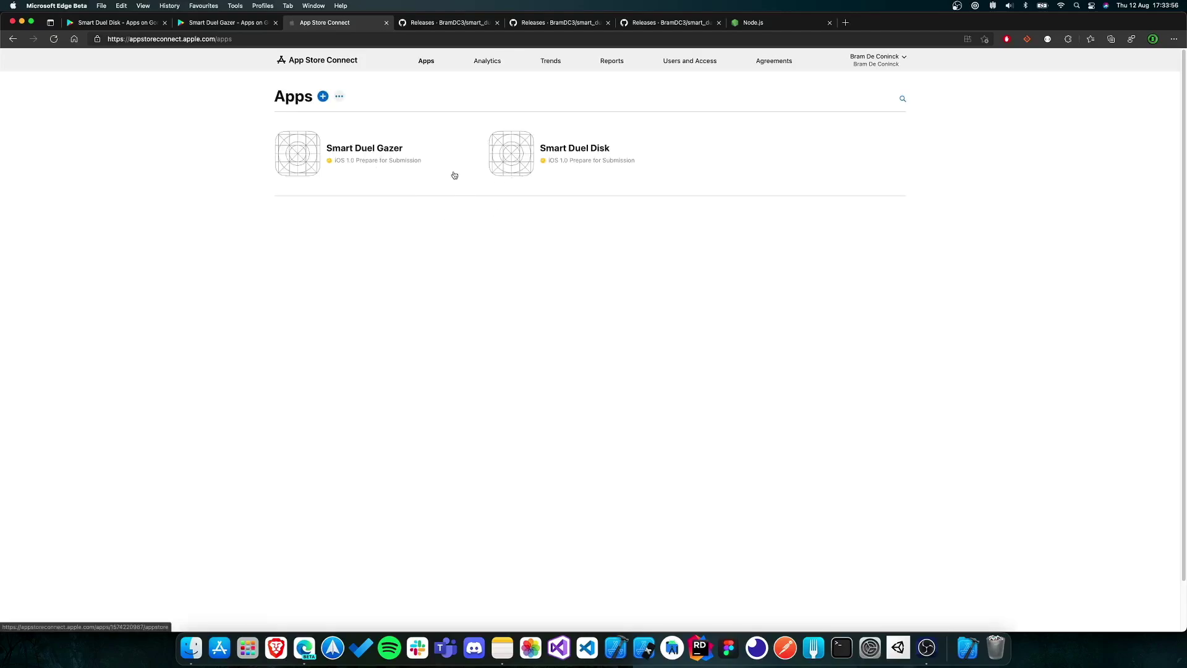
click(462, 23)
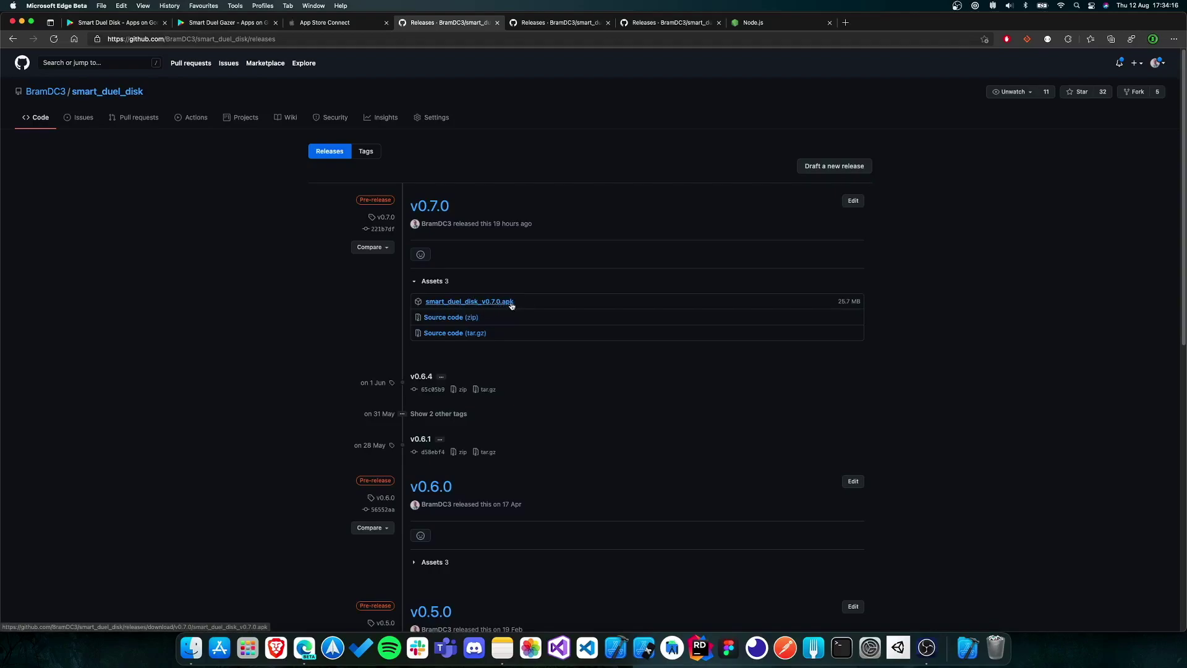
click(562, 24)
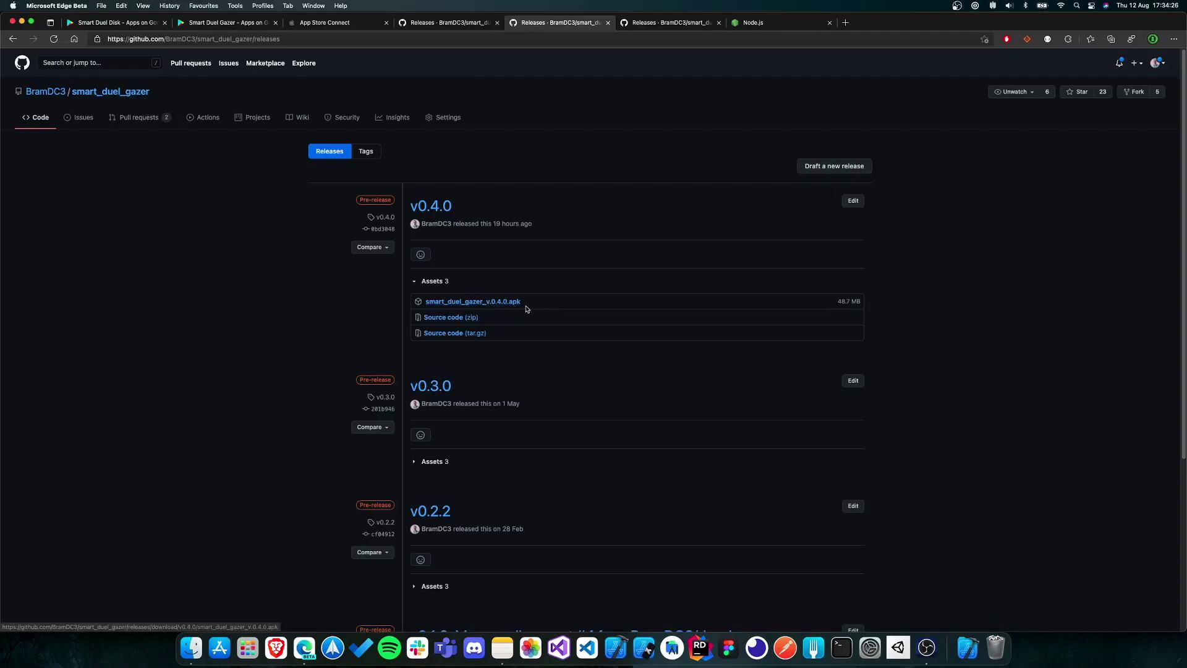
click(672, 25)
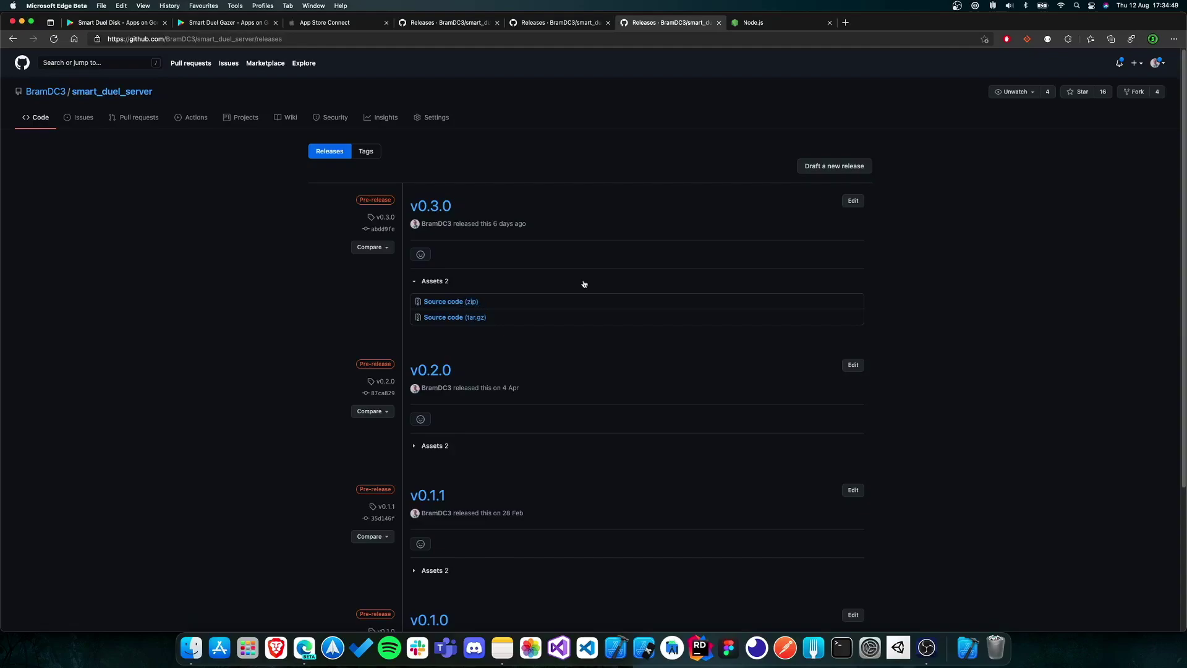
Download the Node.js 14.17.5 LTS installer and the zipped source code of smart_duel_server v0.3.0.
click(769, 25)
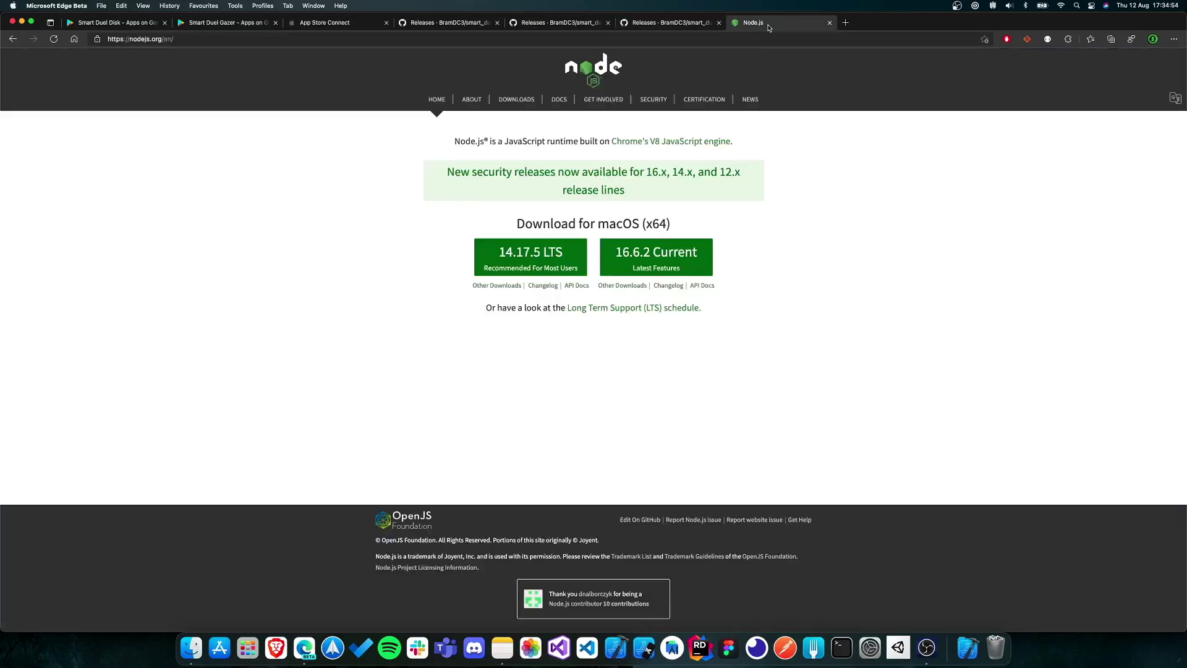
click(536, 257)
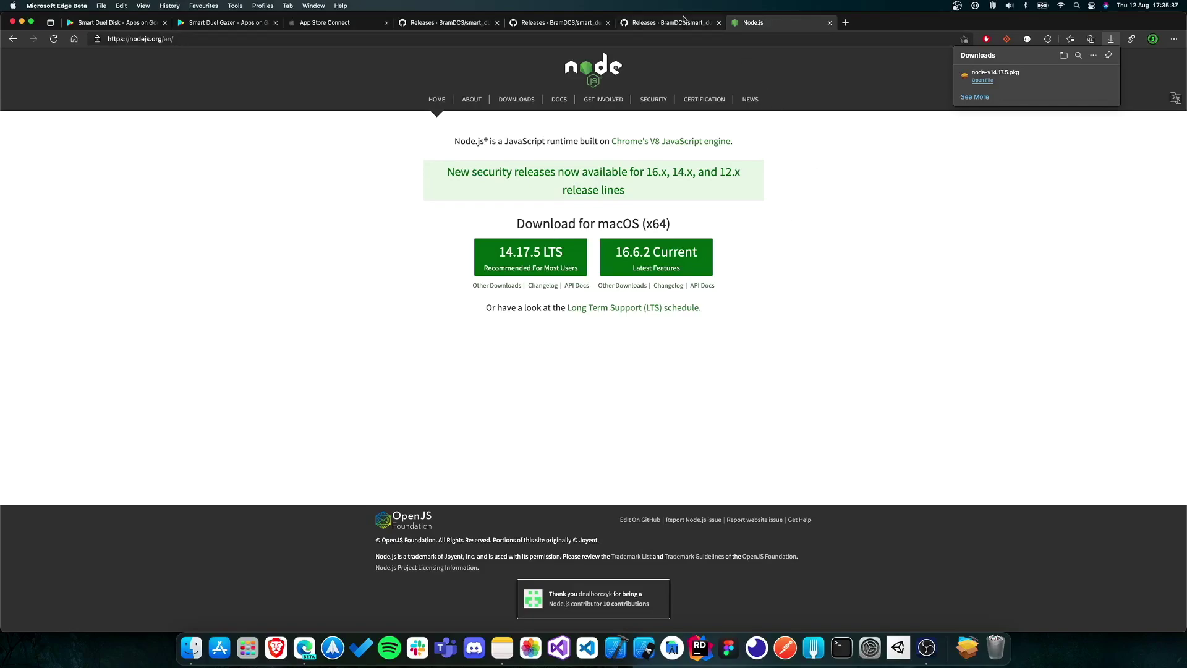
click(666, 26)
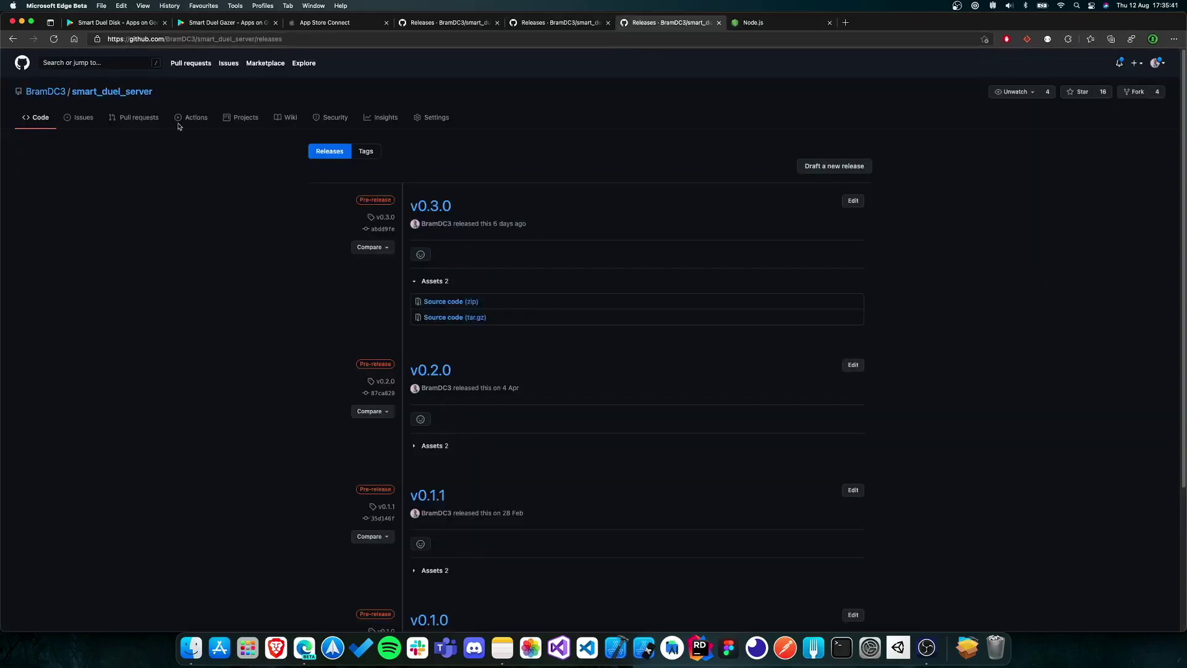
click(462, 303)
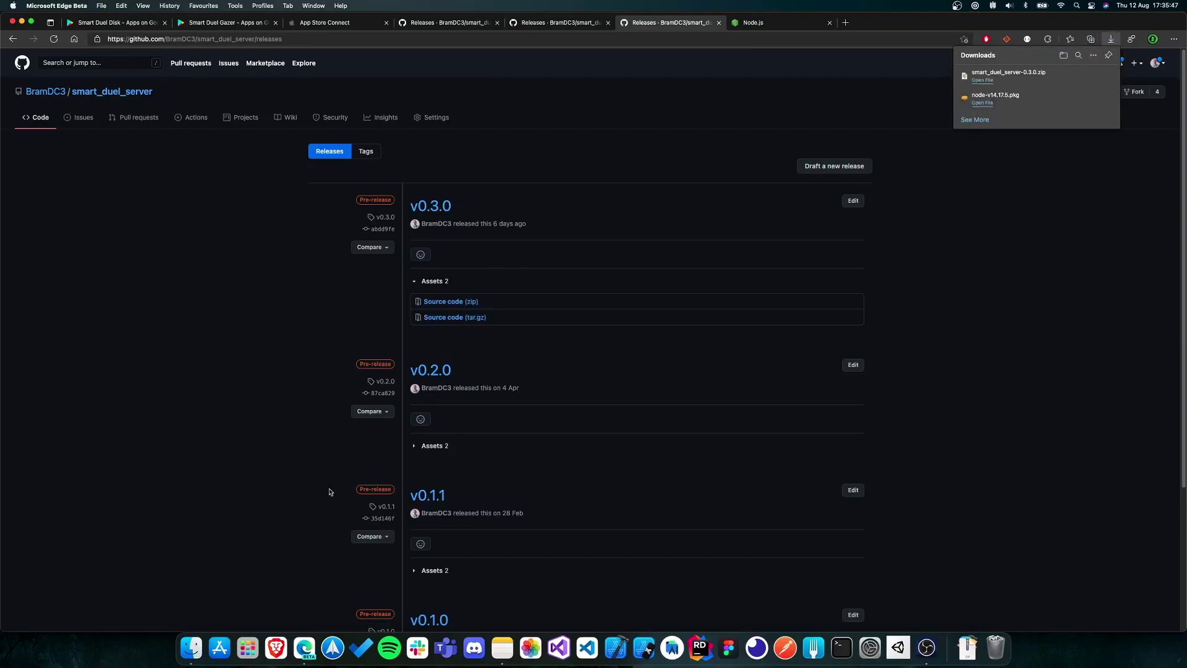
Extract smart_duel_server-0.3.0.zip in the Downloads folder using Finder and place the extracted folder beside the archive.
click(186, 651)
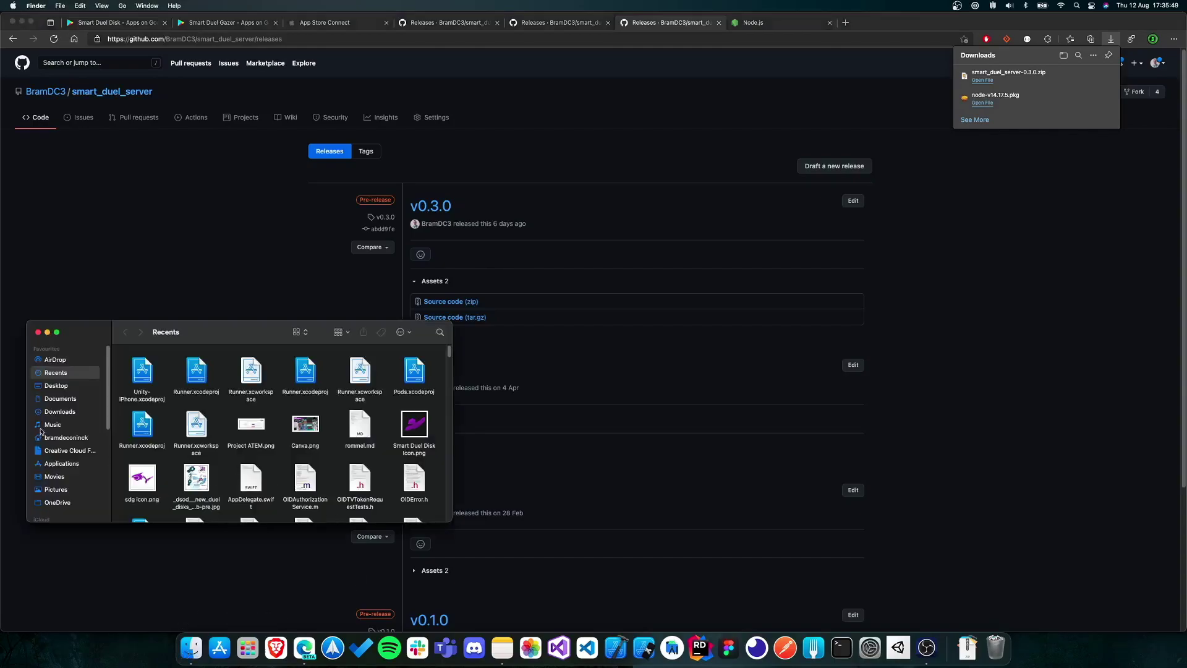
drag(222, 340, 648, 305)
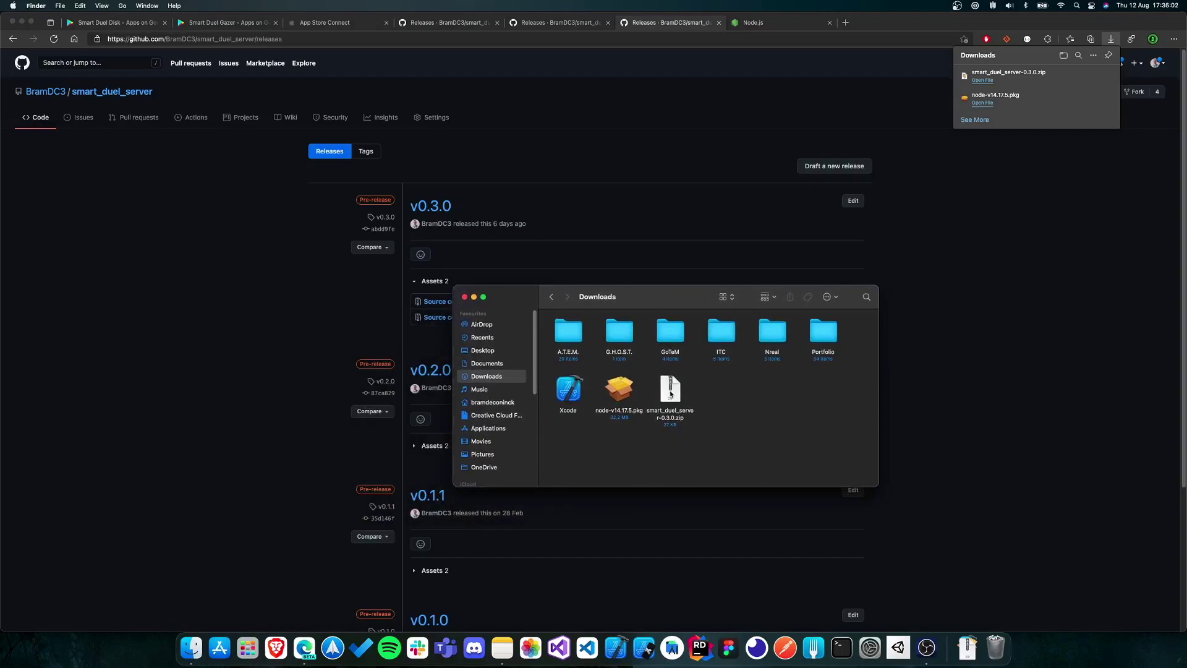
right_click(671, 394)
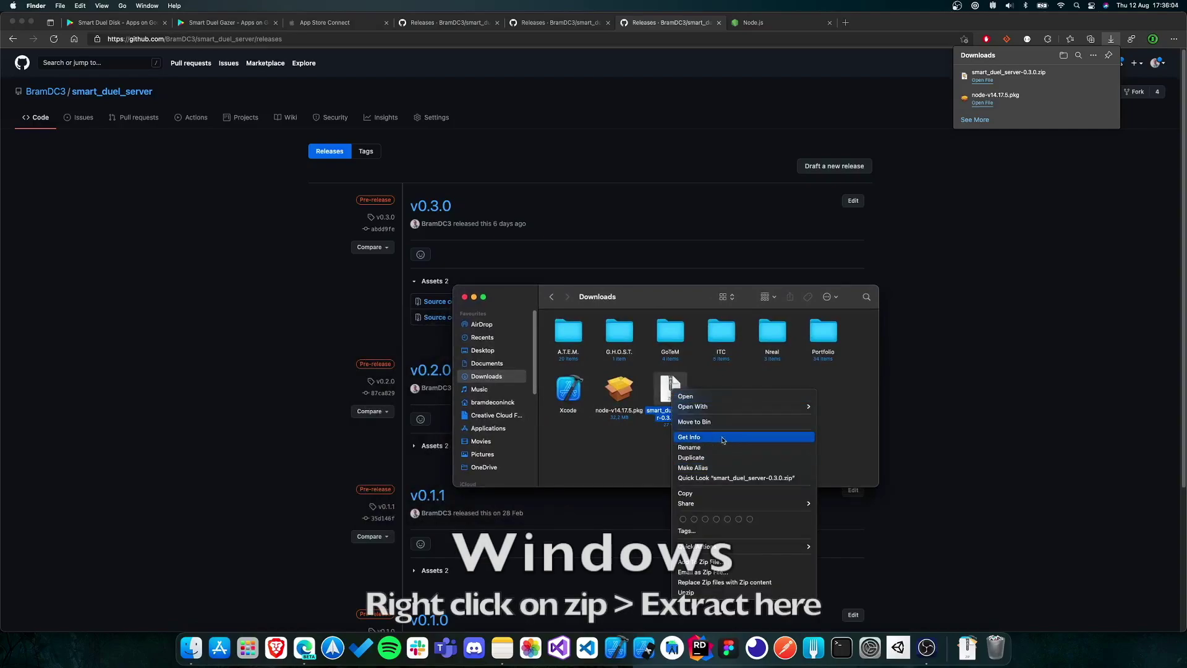
click(659, 443)
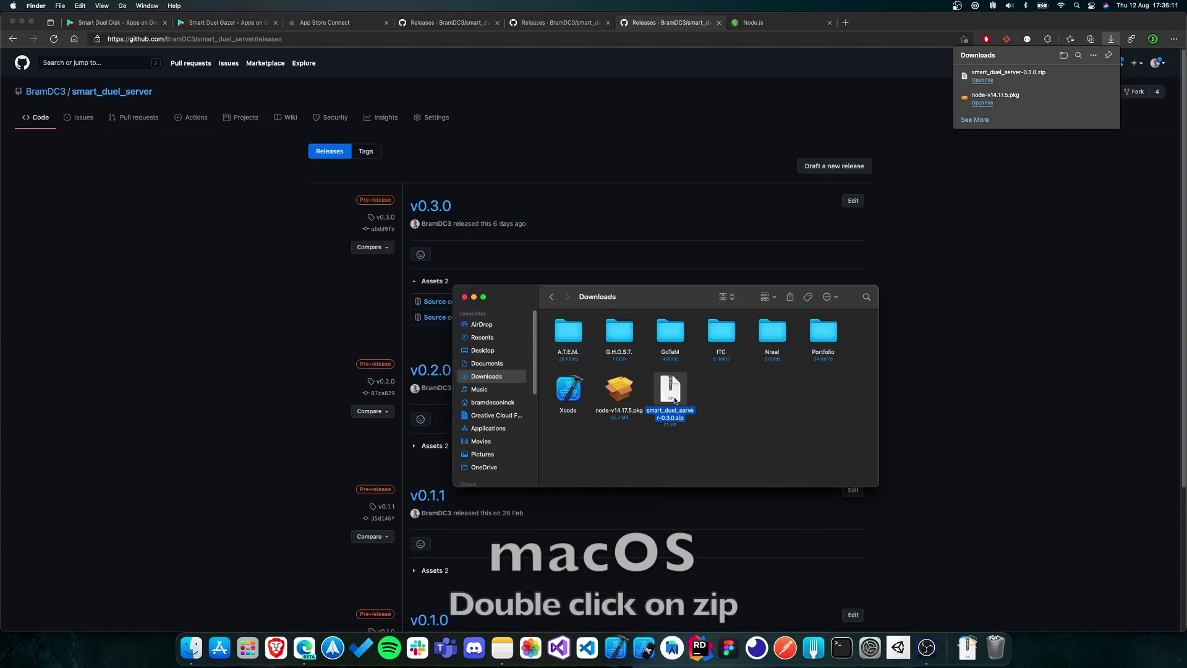
key(super+o)
drag(677, 396, 734, 397)
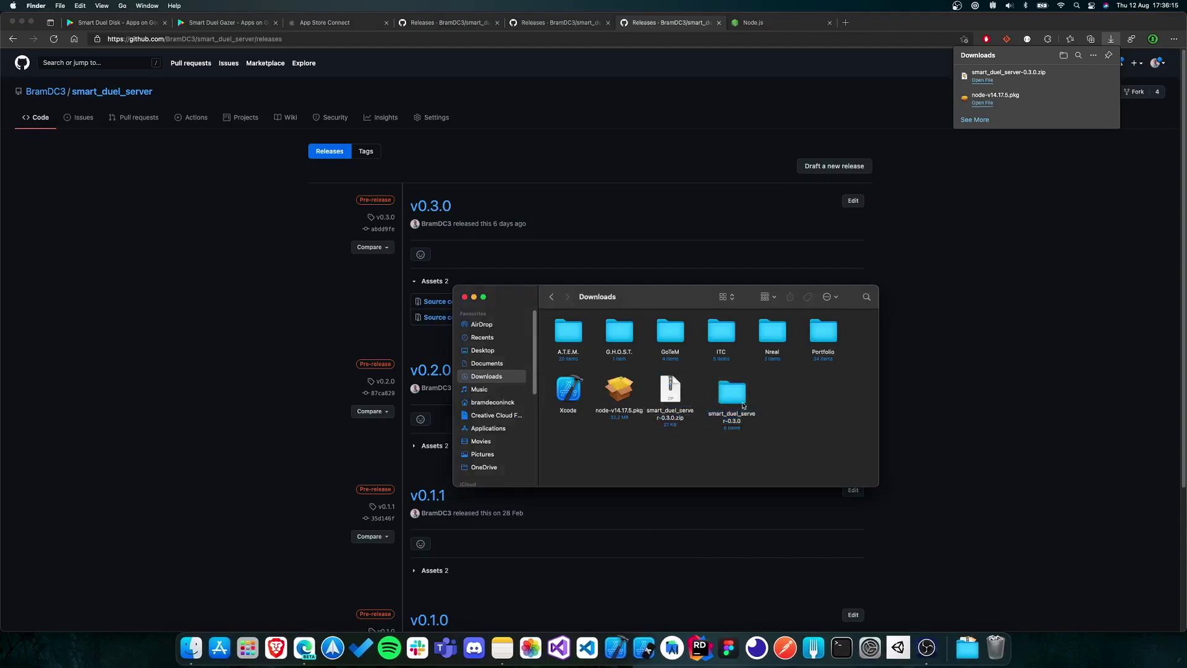
Check the contents of the extracted smart_duel_server-0.3.0 folder and copy the folder's pathname.
double_click(738, 399)
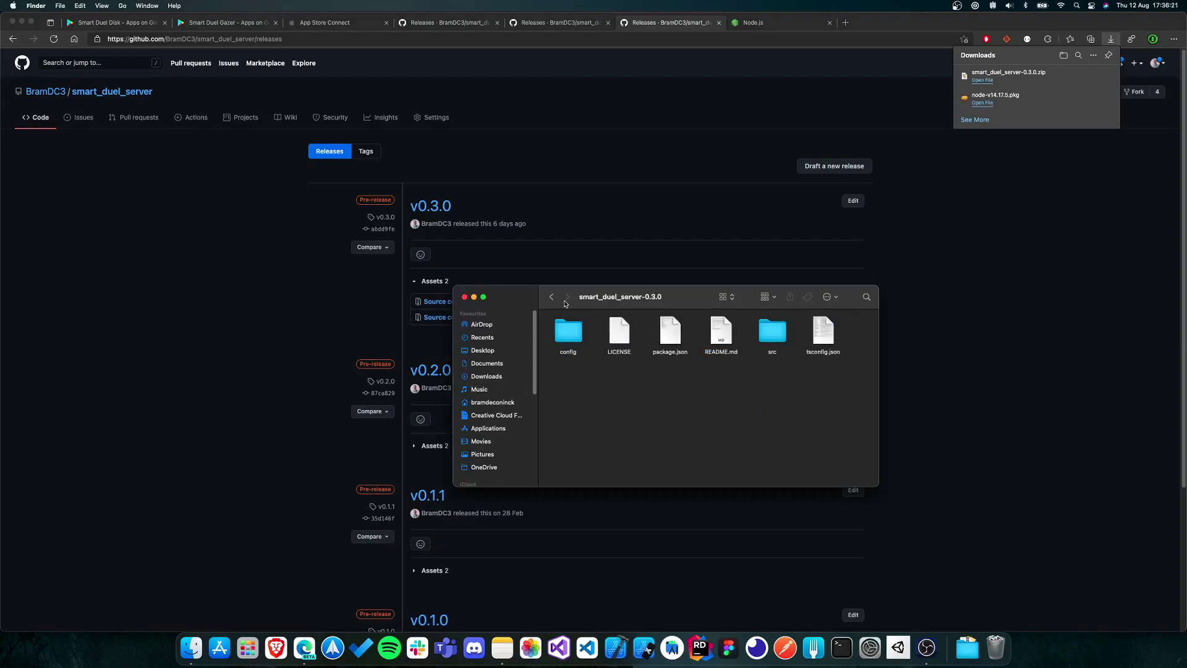
key(super+bracketleft)
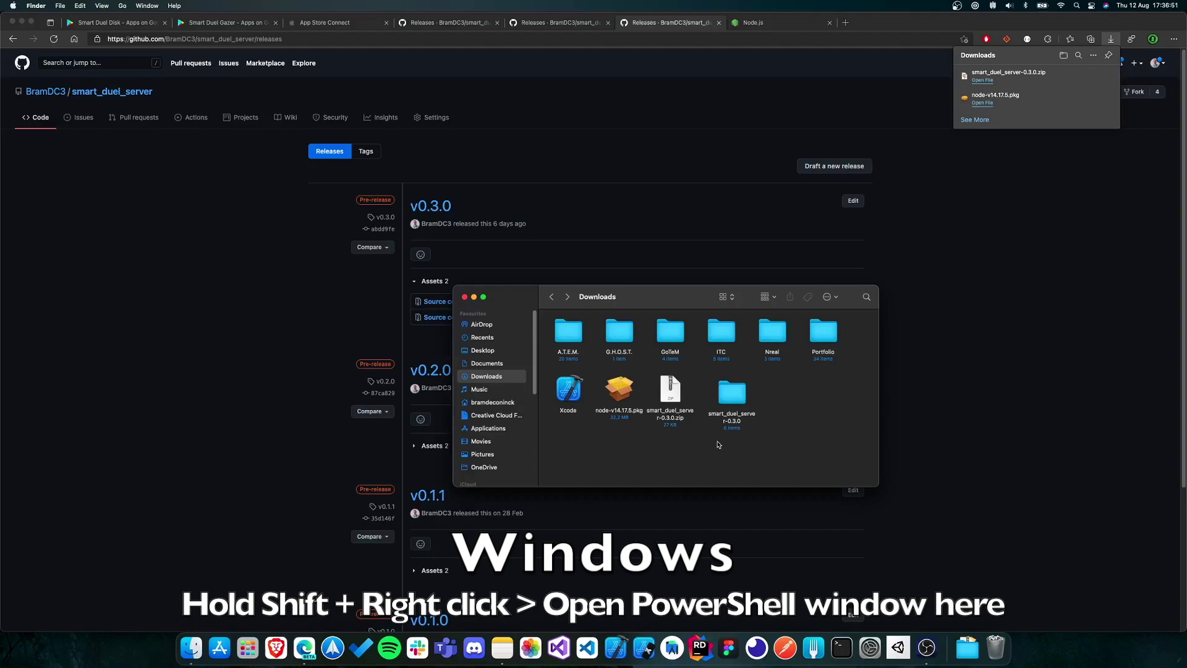
right_click(735, 399)
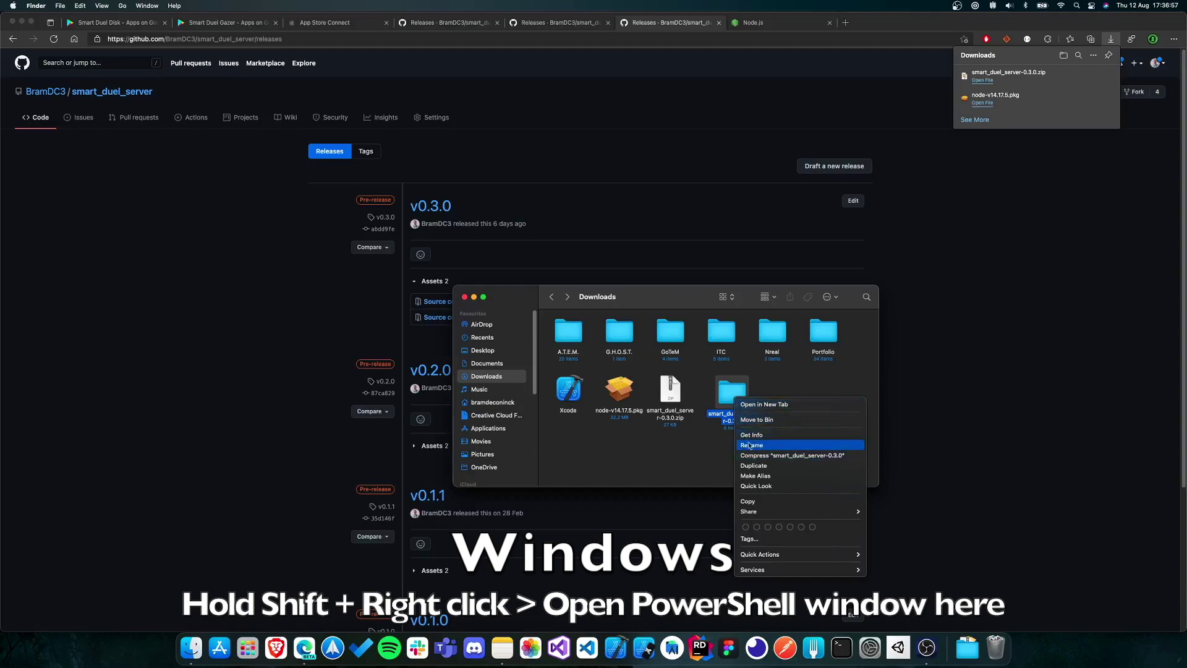
click(729, 424)
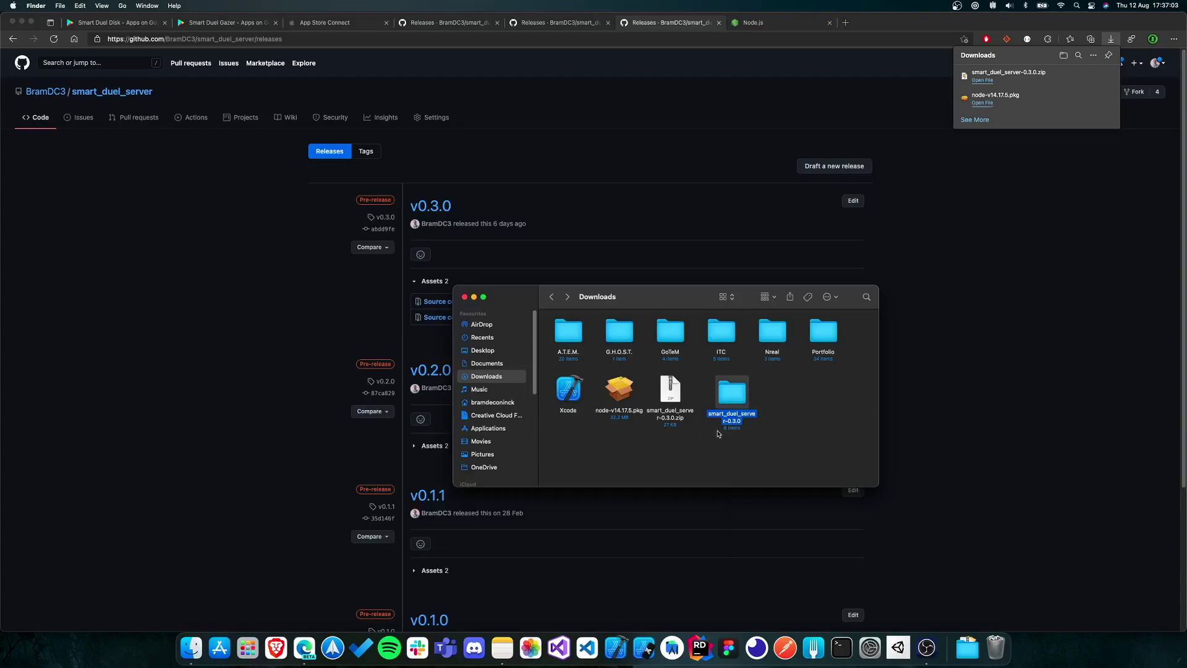
alt+right_click(733, 398)
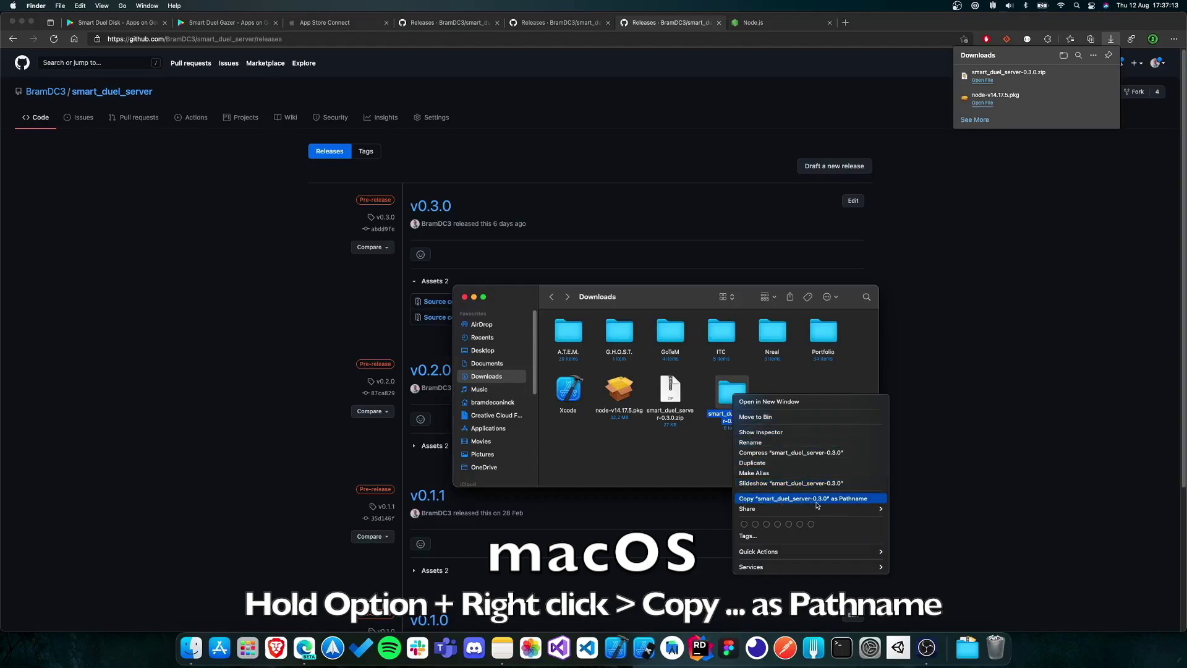
click(841, 498)
Open Terminal and change to the smart_duel_server-0.3.0 directory with cd and the copied pathname.
key(super+space)
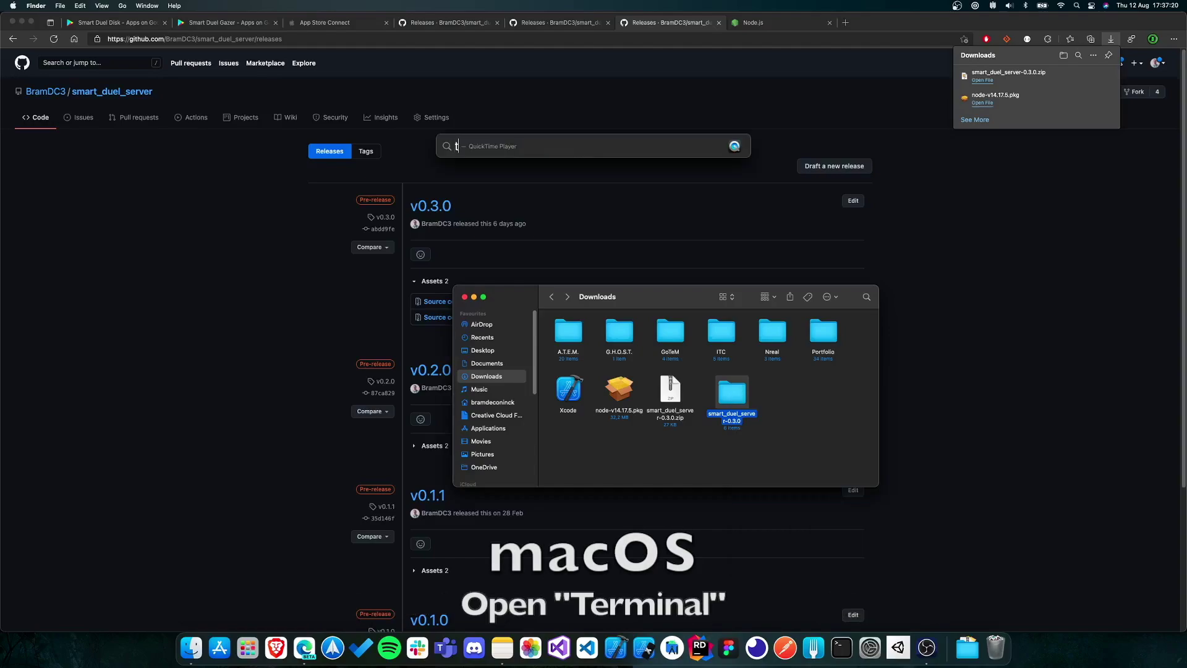
text(terminal)
key(Return)
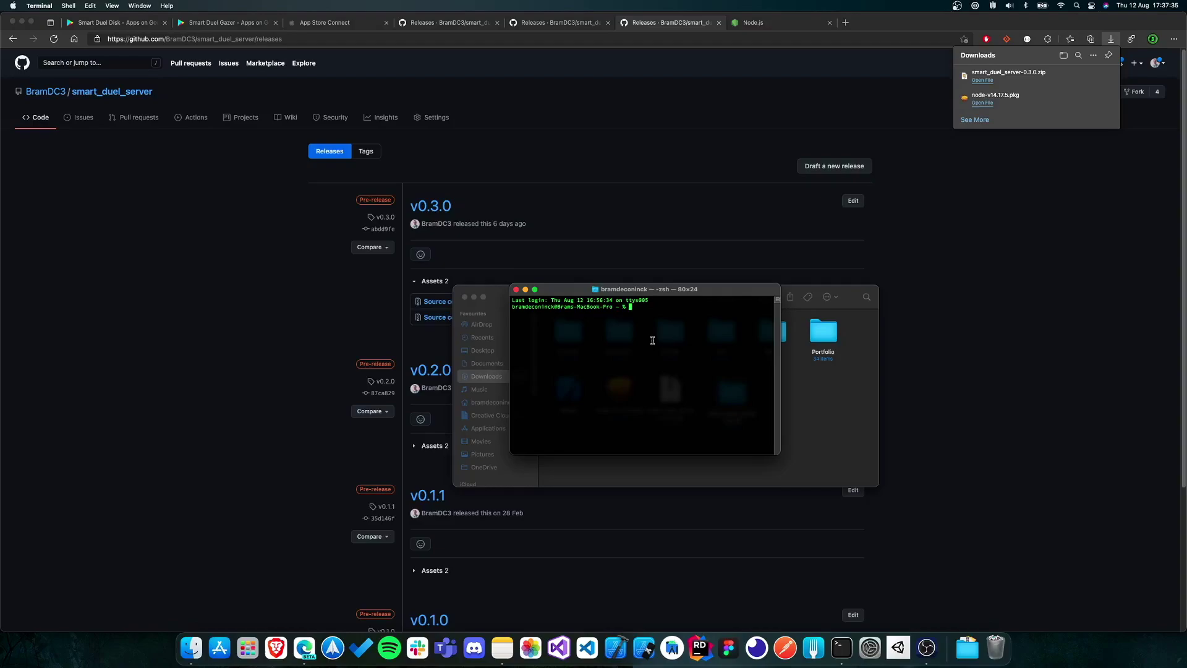
text(cd)
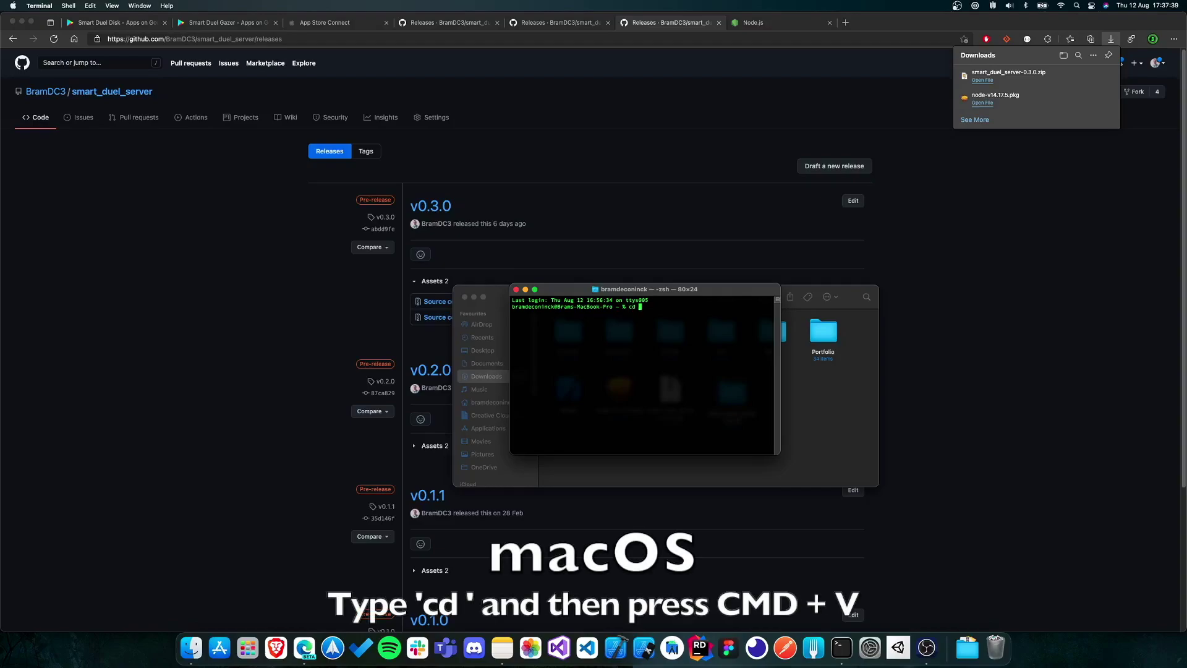
text(/Users/bramdeconinck/Downloads/smart_duel_server-0.3.0)
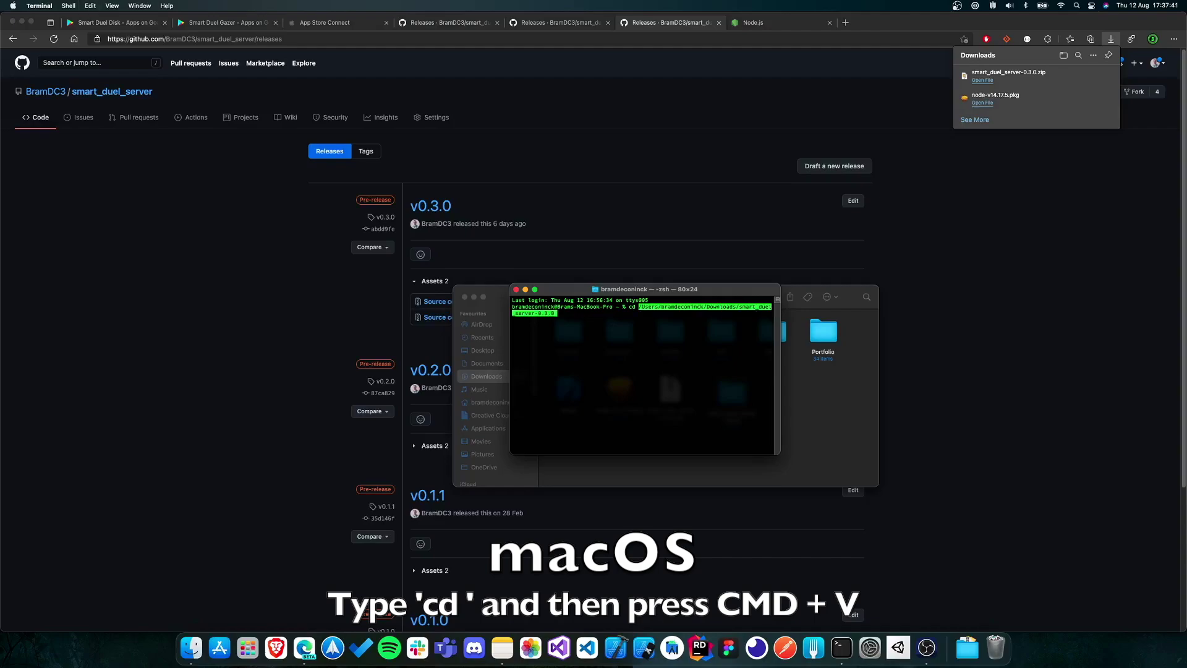
drag(674, 288, 491, 287)
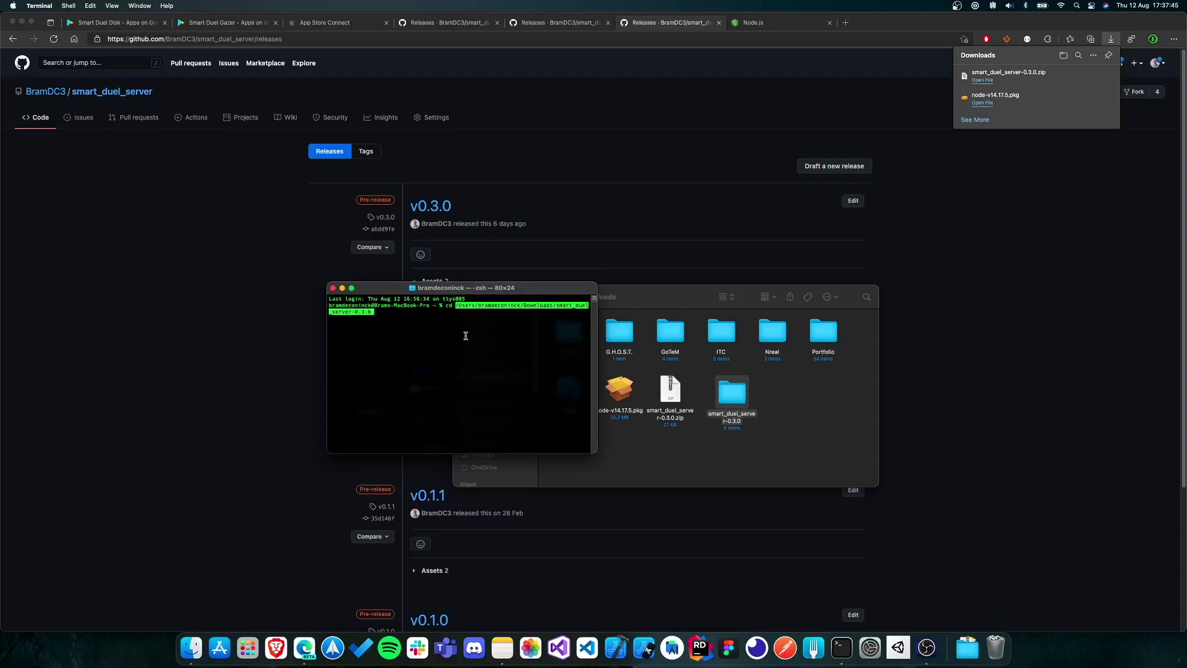
key(Return)
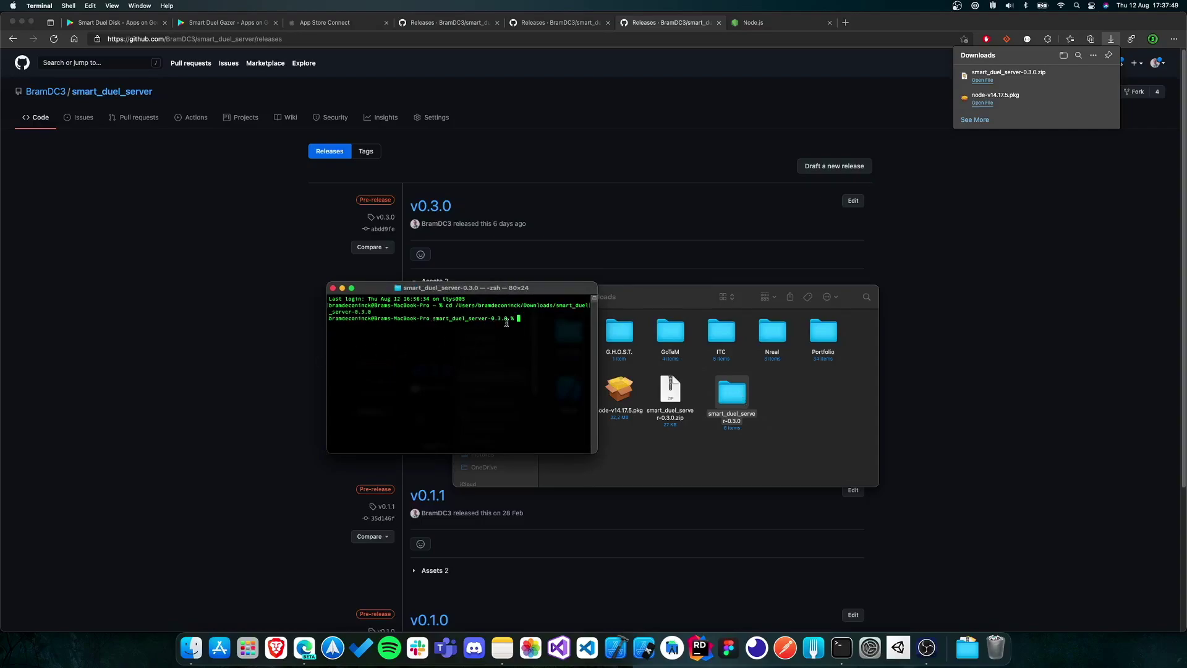
Install the server's dependencies with npm install and build it with npm run build.
key(super+plus)
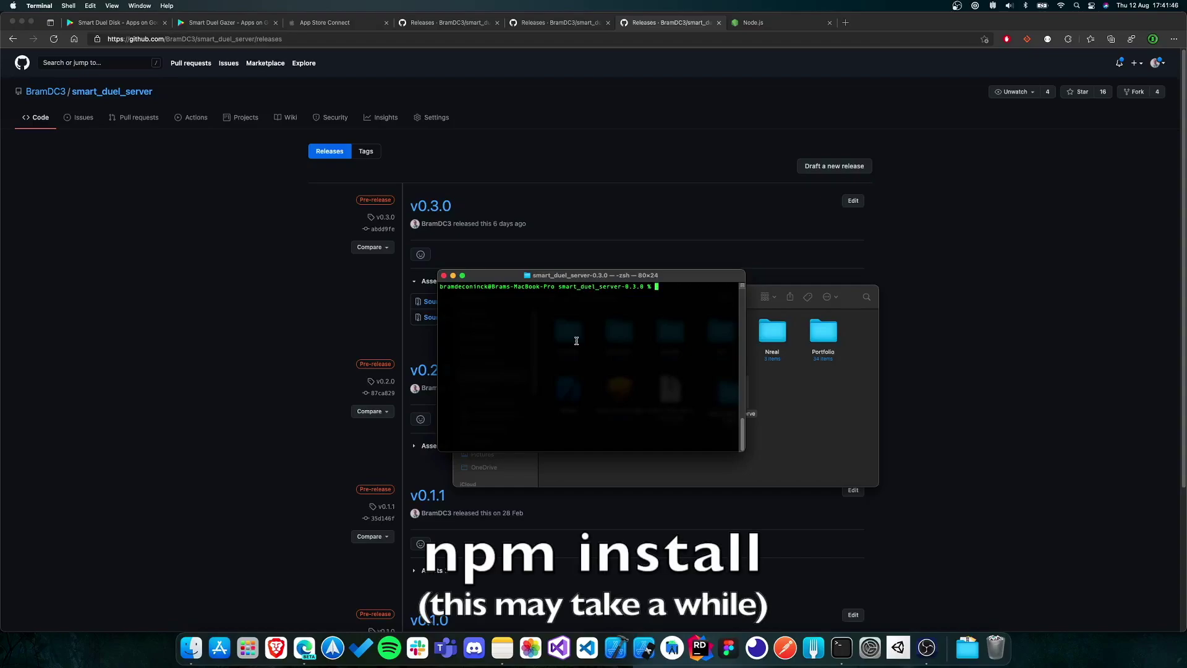
text(npm install)
key(Return)
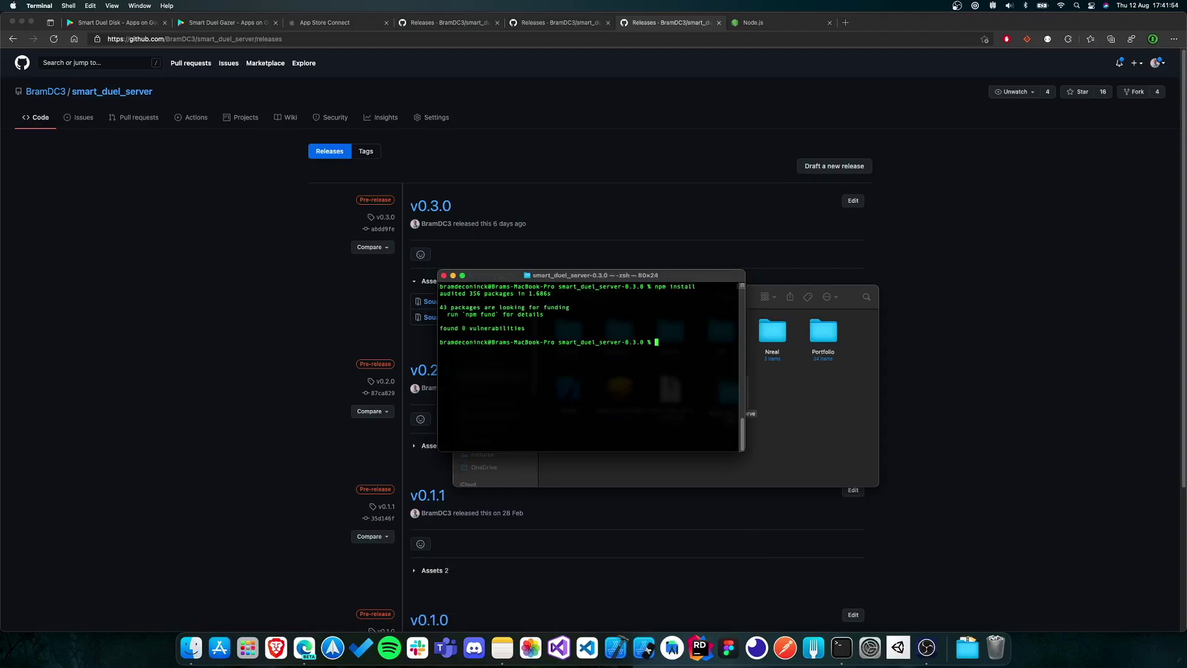
text(n)
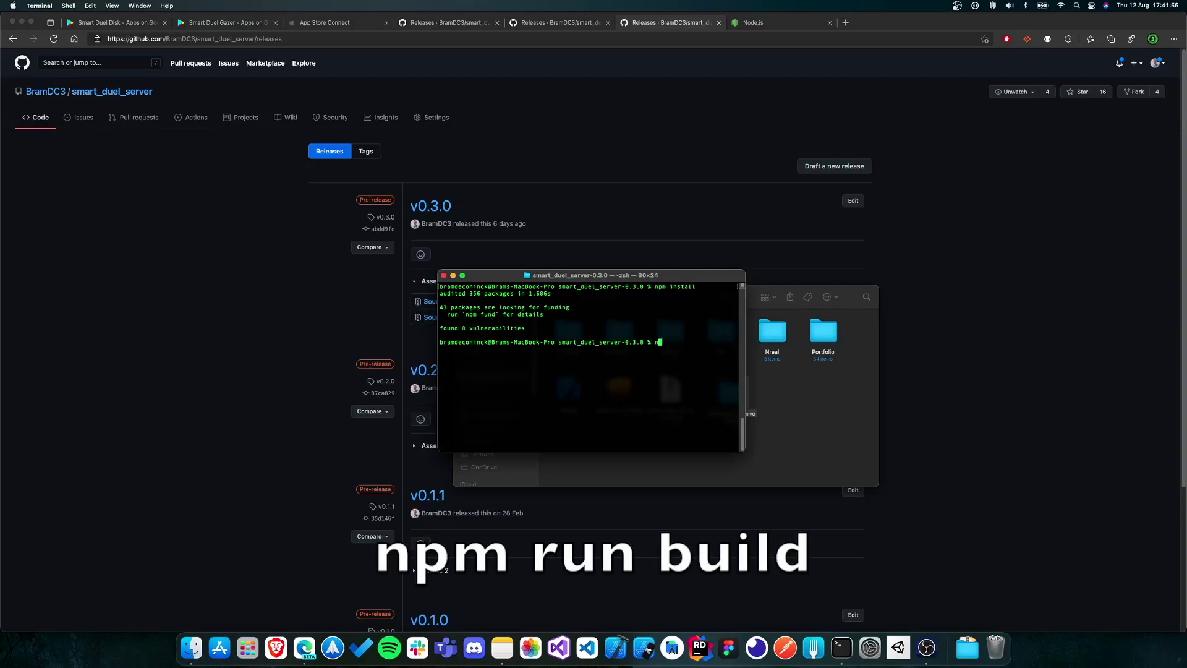
text(pm run build)
key(Return)
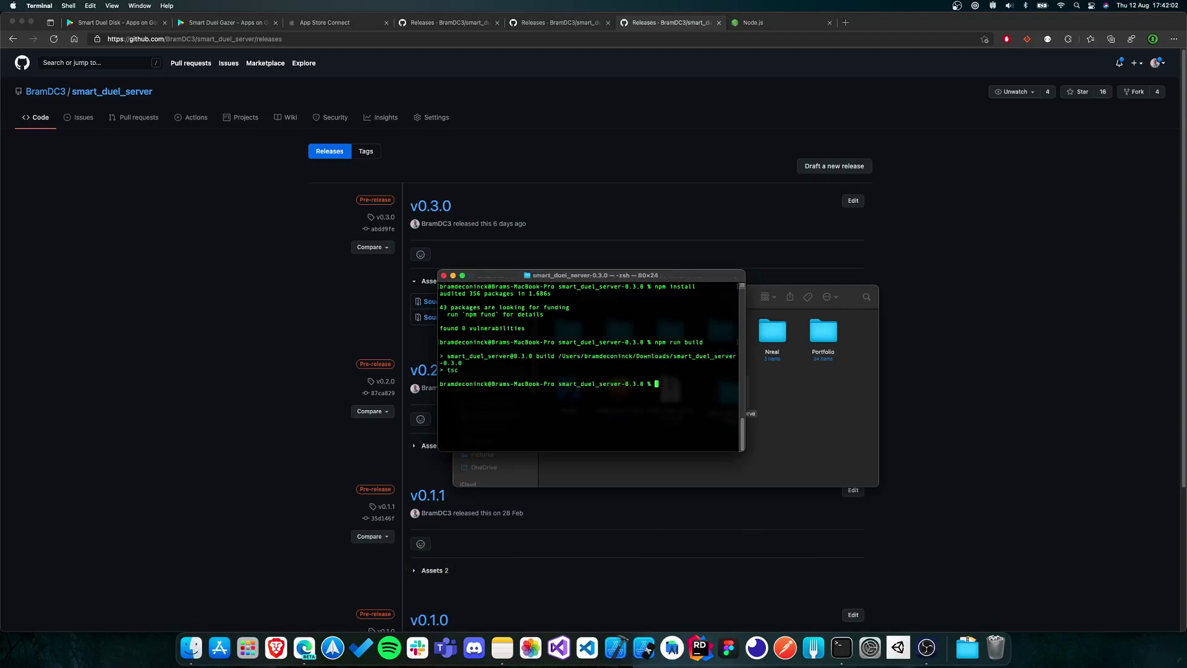
Start the server with node src/index.js and check the port it listens on.
text(node)
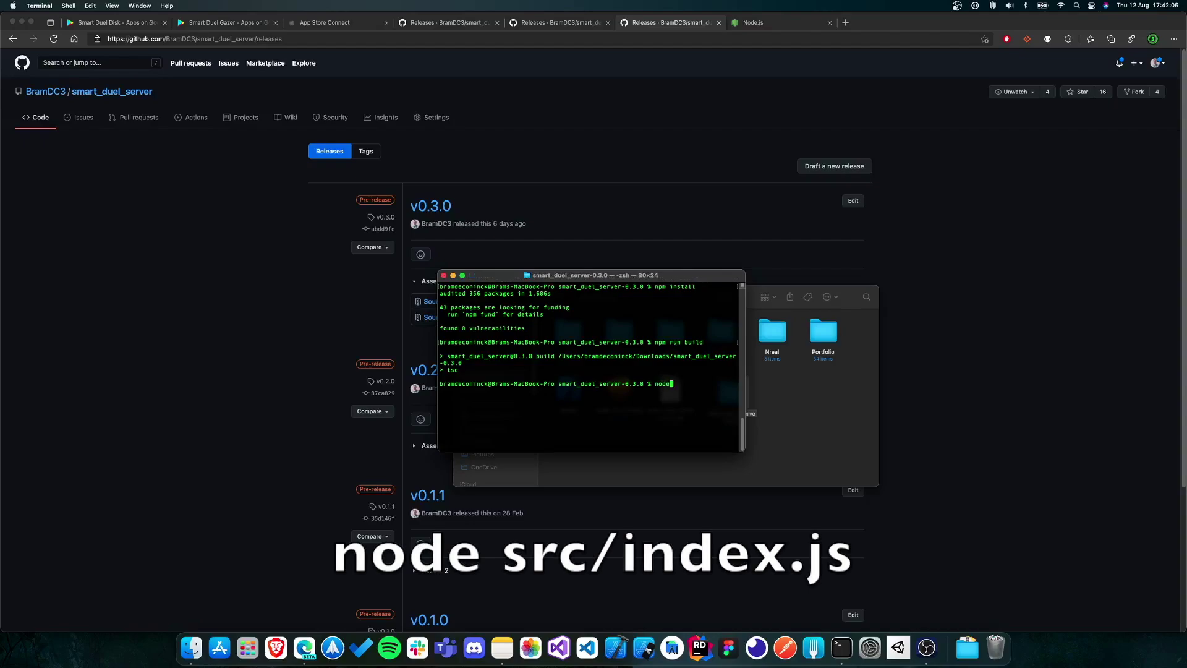
text( src/index.js)
key(Return)
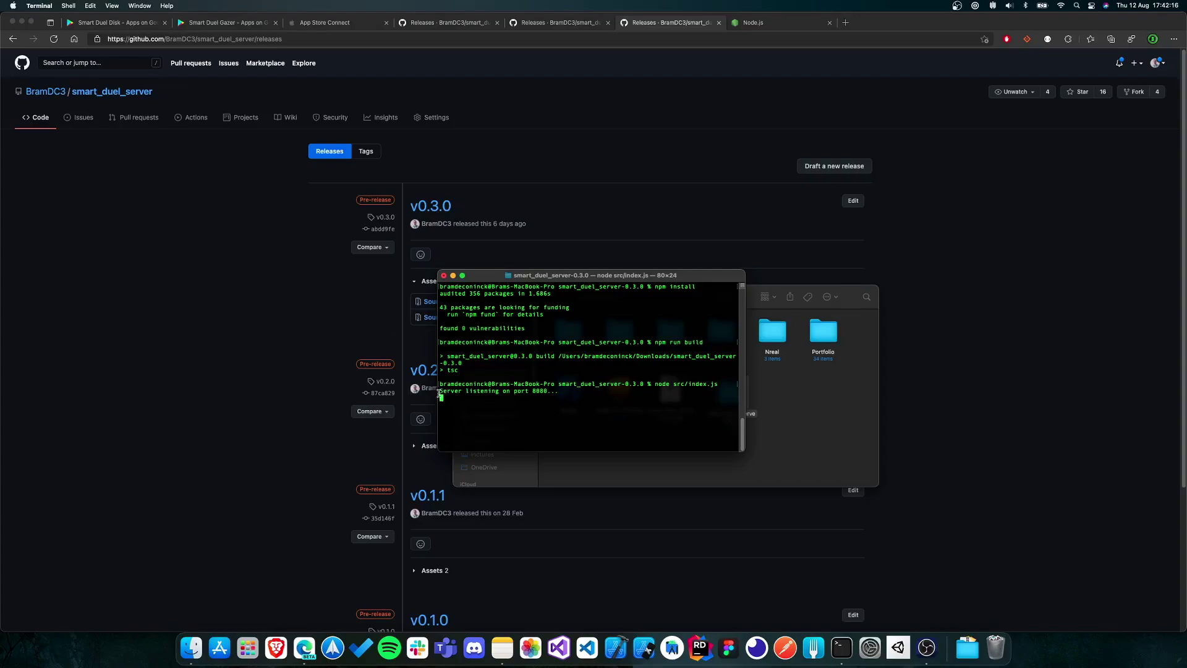
drag(440, 392, 547, 394)
click(539, 391)
double_click(534, 392)
click(570, 392)
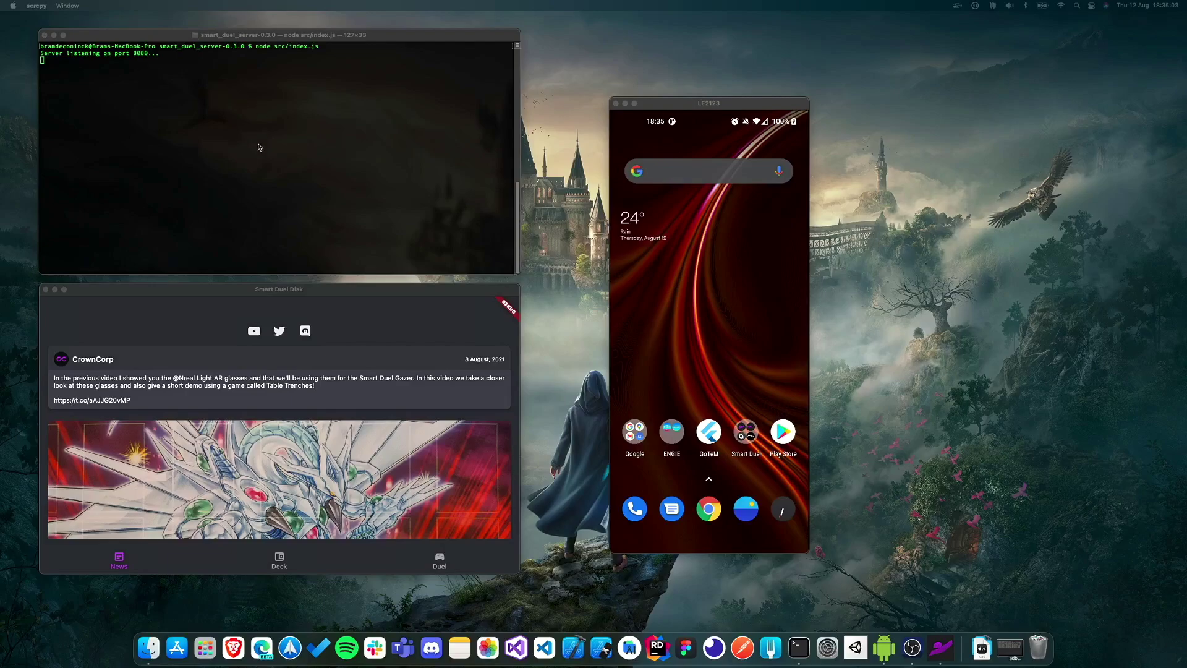
Enter 192.168.0.100 as the IP address for the local Speed Duel in the Smart Duel Disk app on the phone.
click(361, 348)
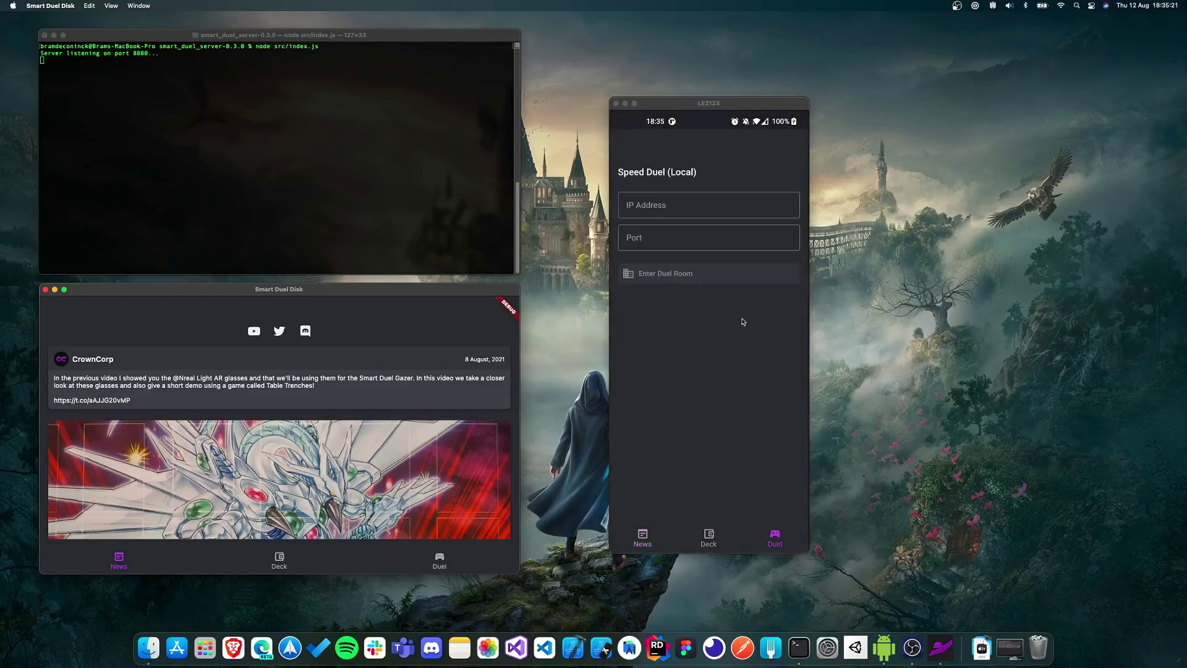
click(701, 217)
text(192.168.0.100)
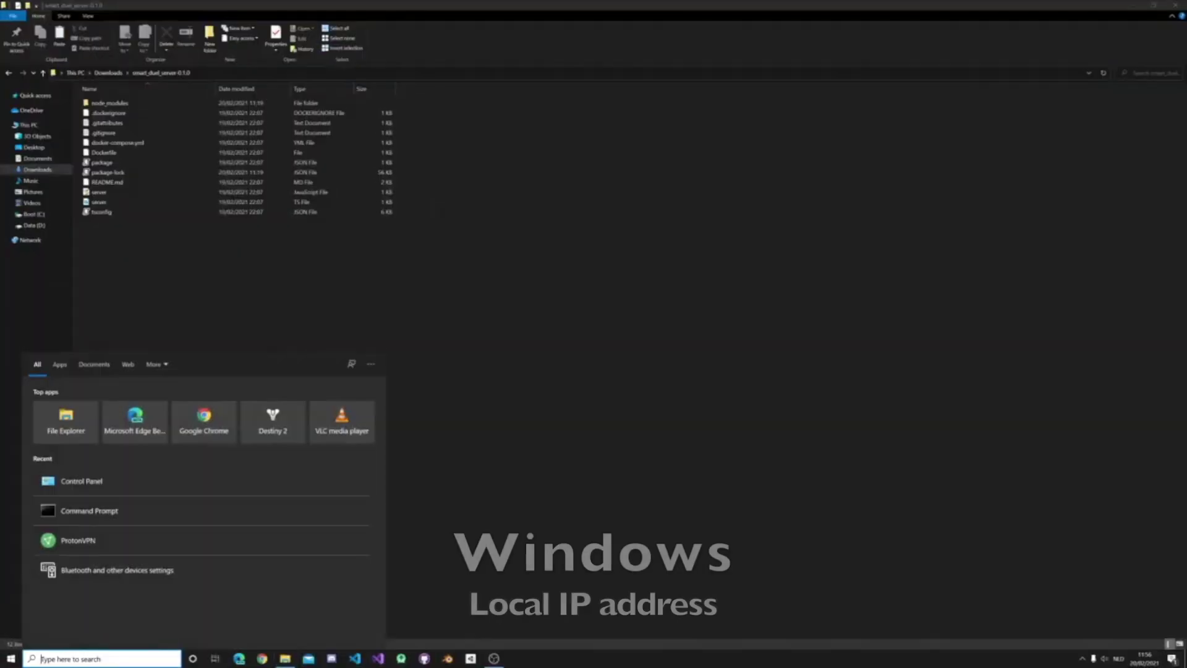
Open Command Prompt on Windows, run ipconfig and find the Ethernet adapter's IPv4 address.
key(Return)
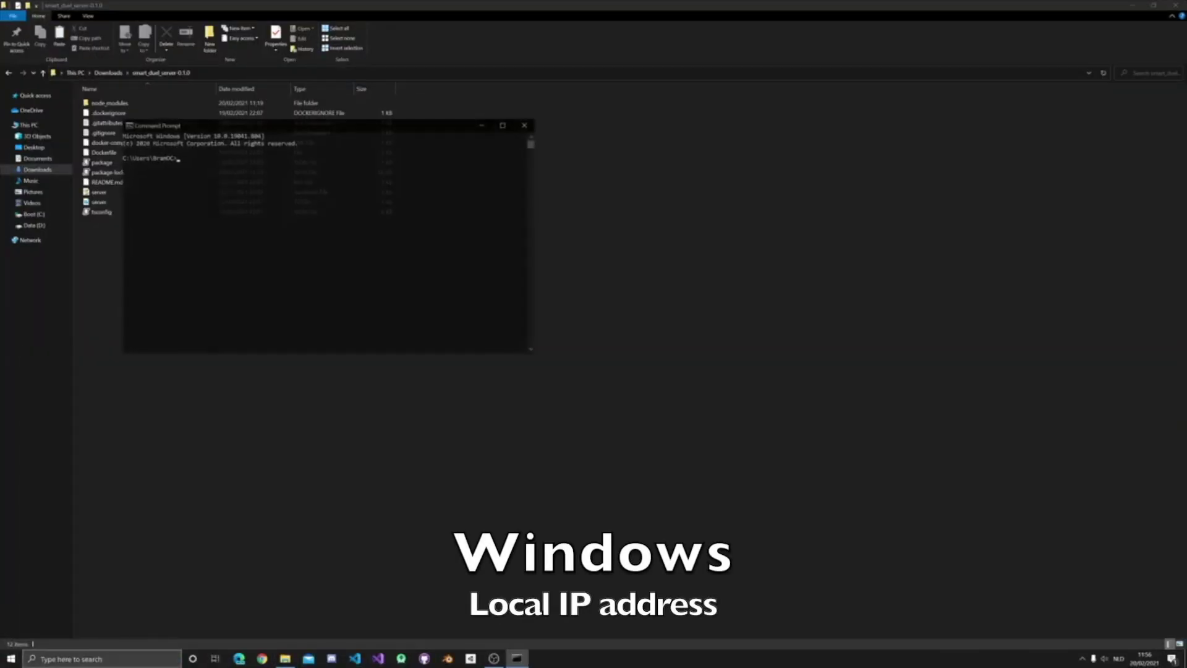
drag(286, 128, 639, 244)
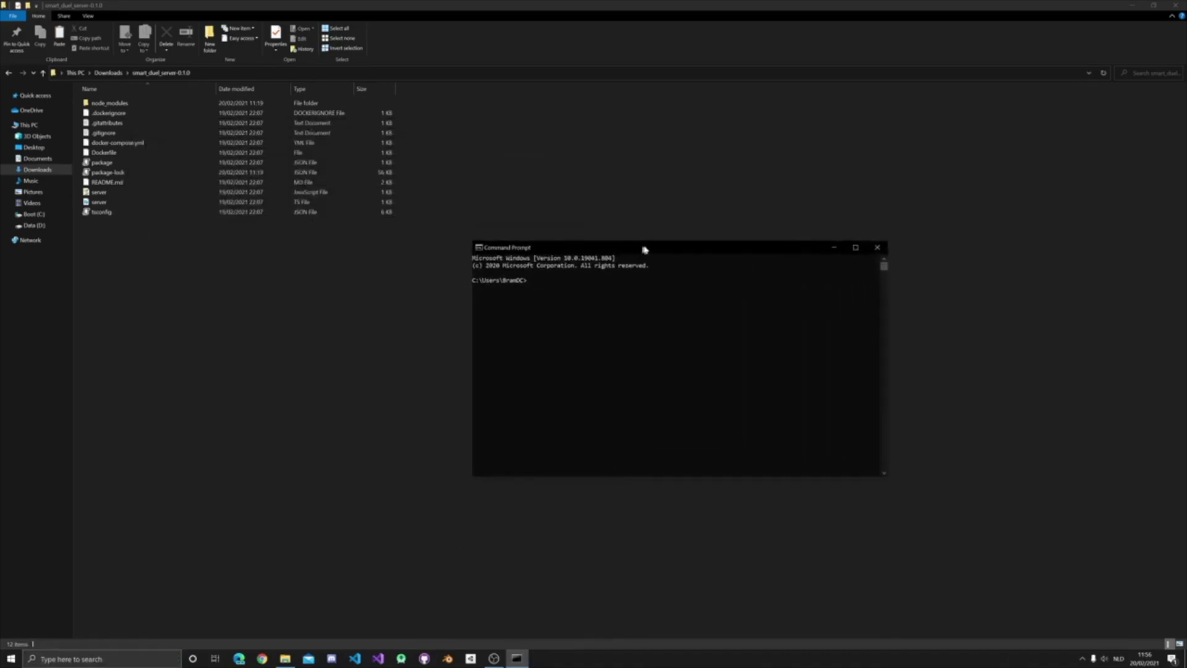
click(585, 298)
text(ipconfig)
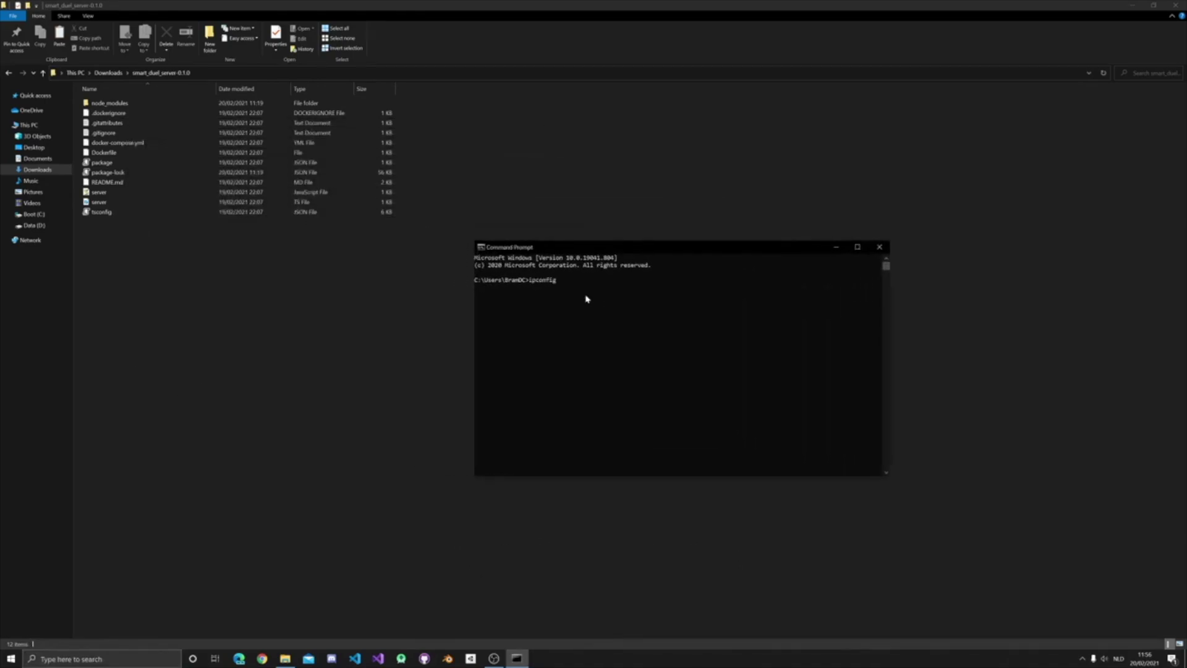
key(Return)
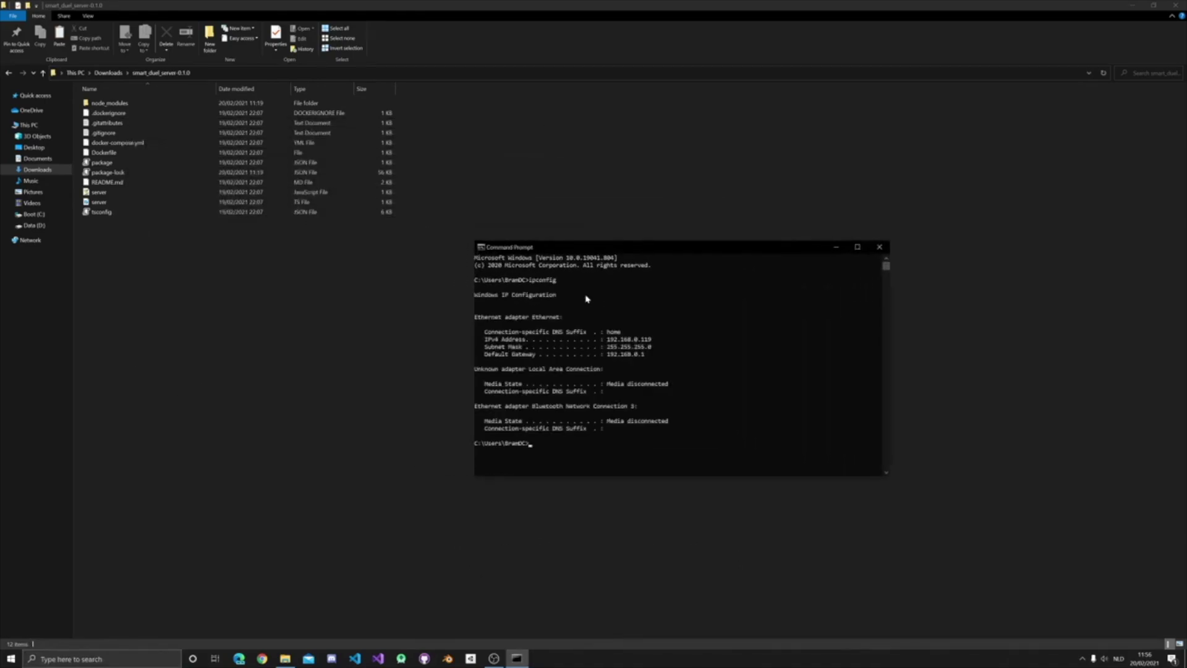
drag(607, 339, 655, 342)
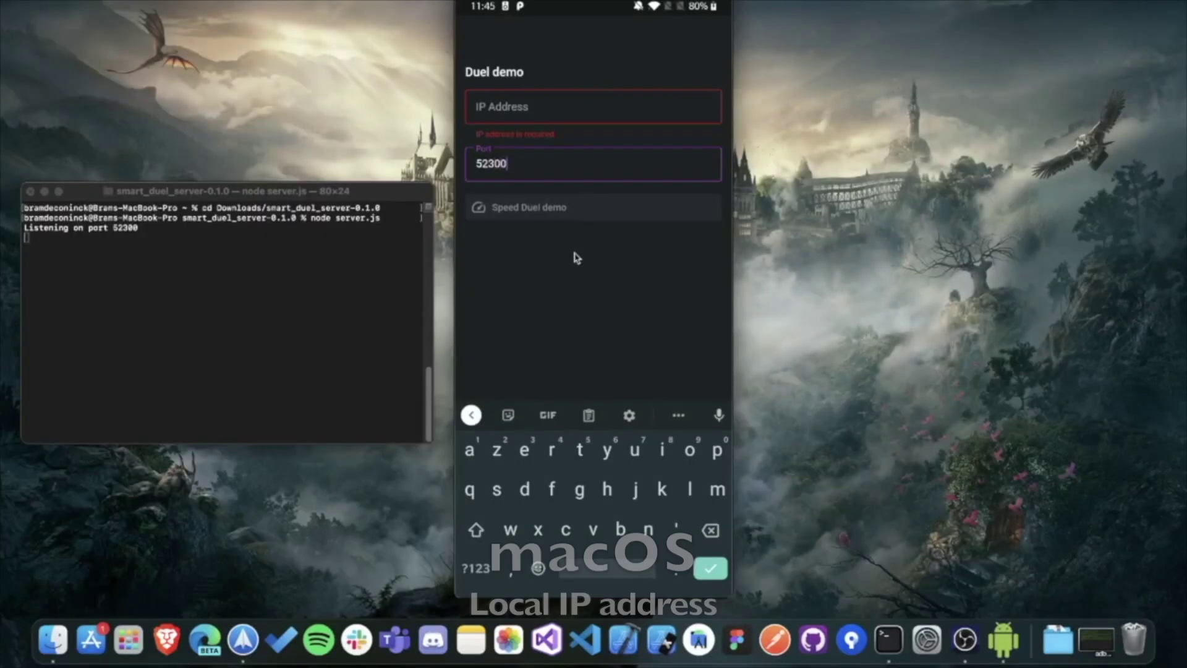
Open the macOS network preferences and look up the Wi-Fi connection's local IP address.
click(542, 201)
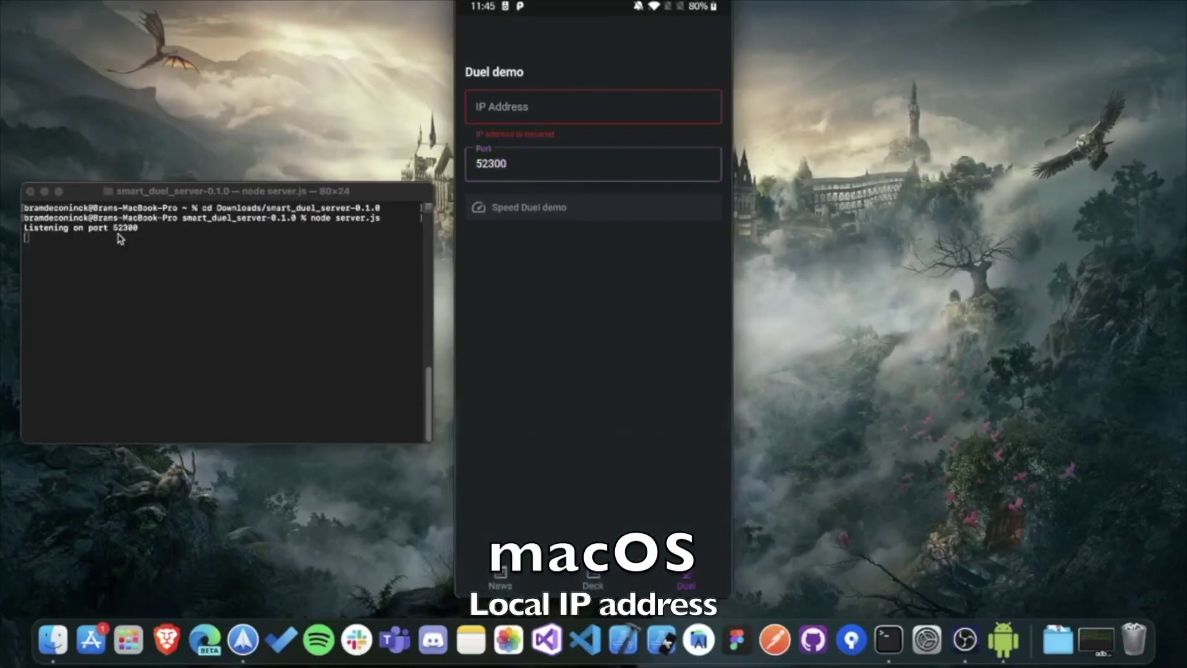
click(606, 244)
click(545, 110)
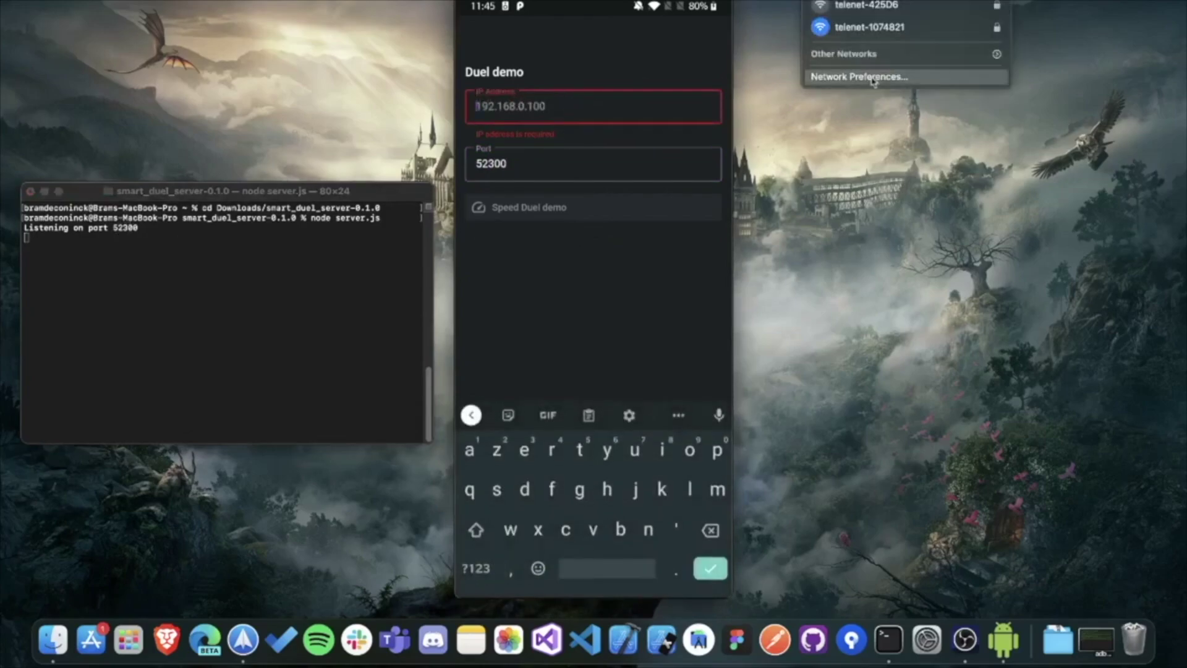
click(872, 78)
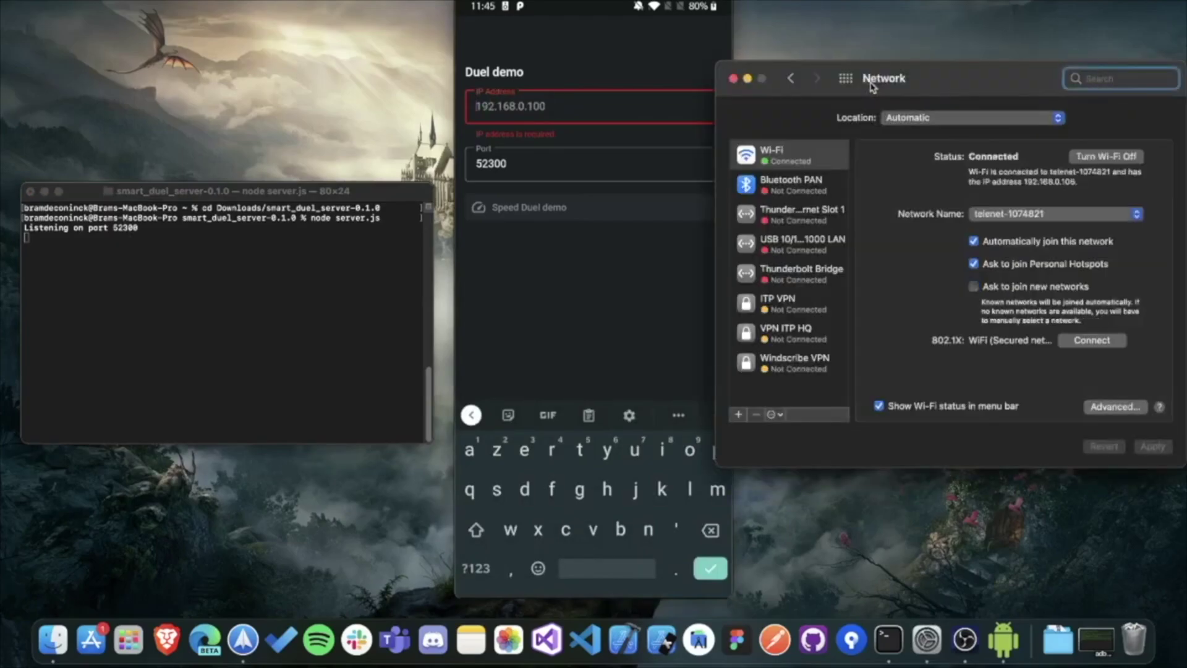
drag(1022, 181, 1079, 183)
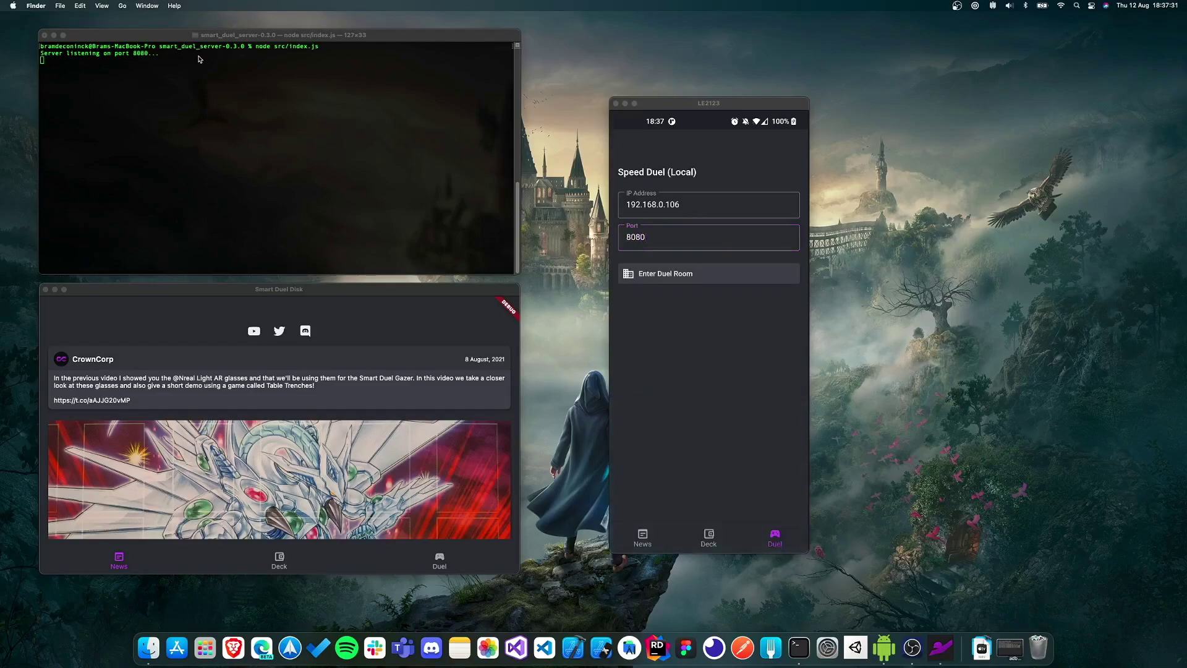
Enter the Duel Room from the local Speed Duel page of the desktop Smart Duel Disk, choosing Yugi's Deck.
click(444, 561)
click(443, 560)
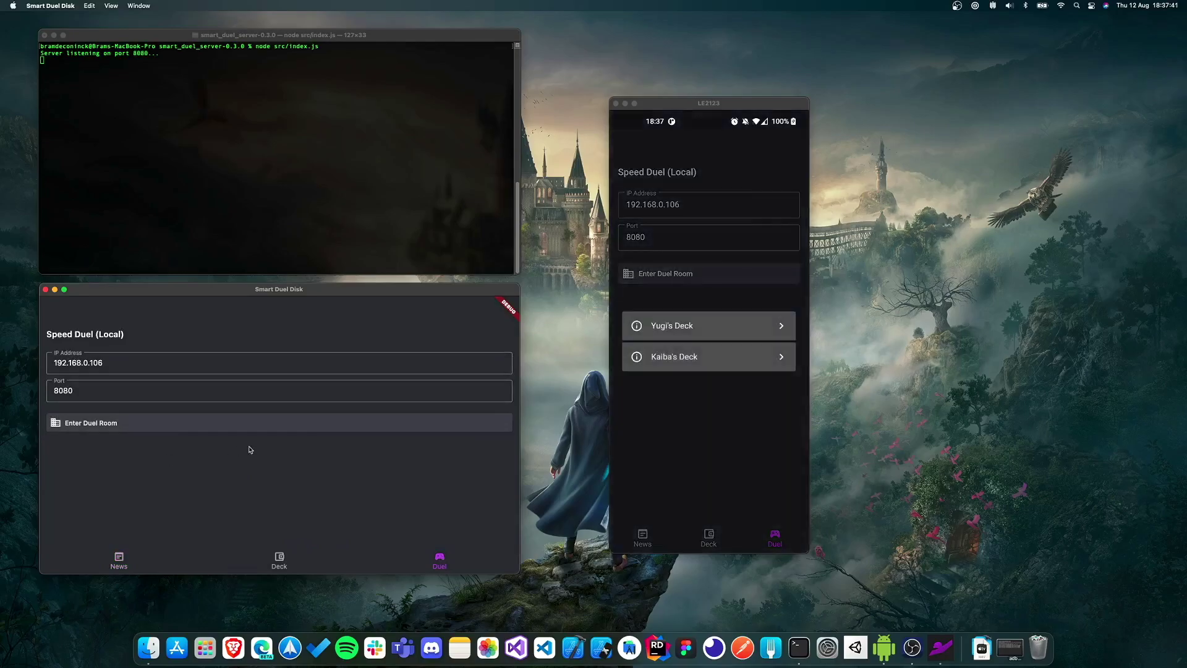
click(177, 424)
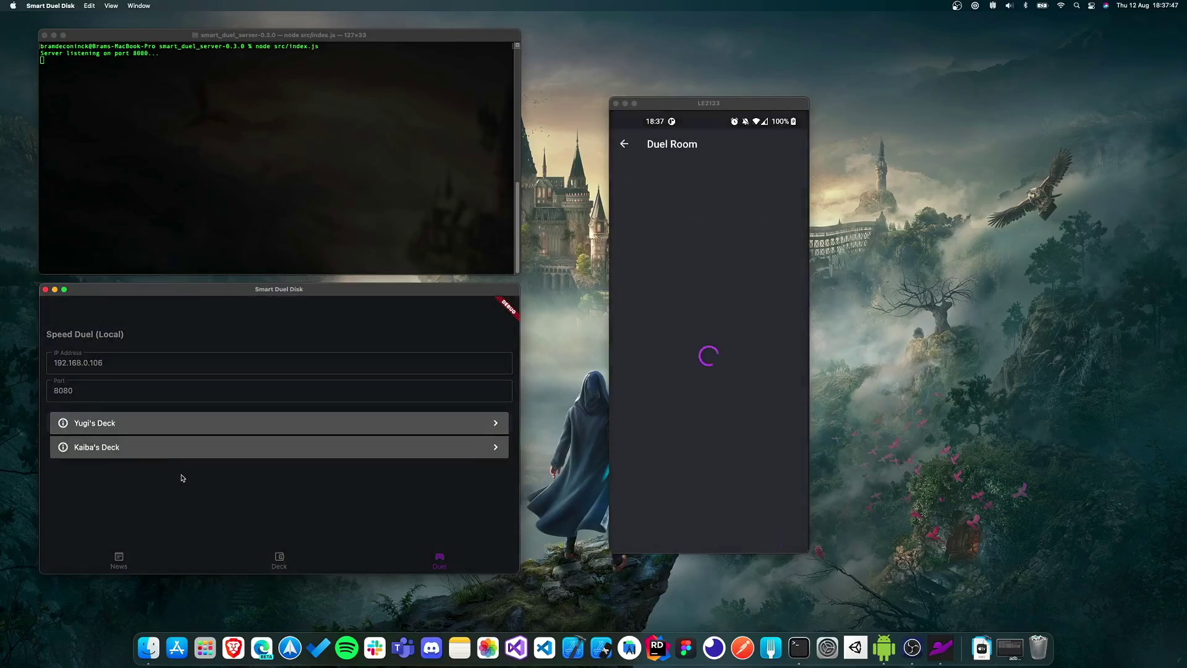
click(134, 428)
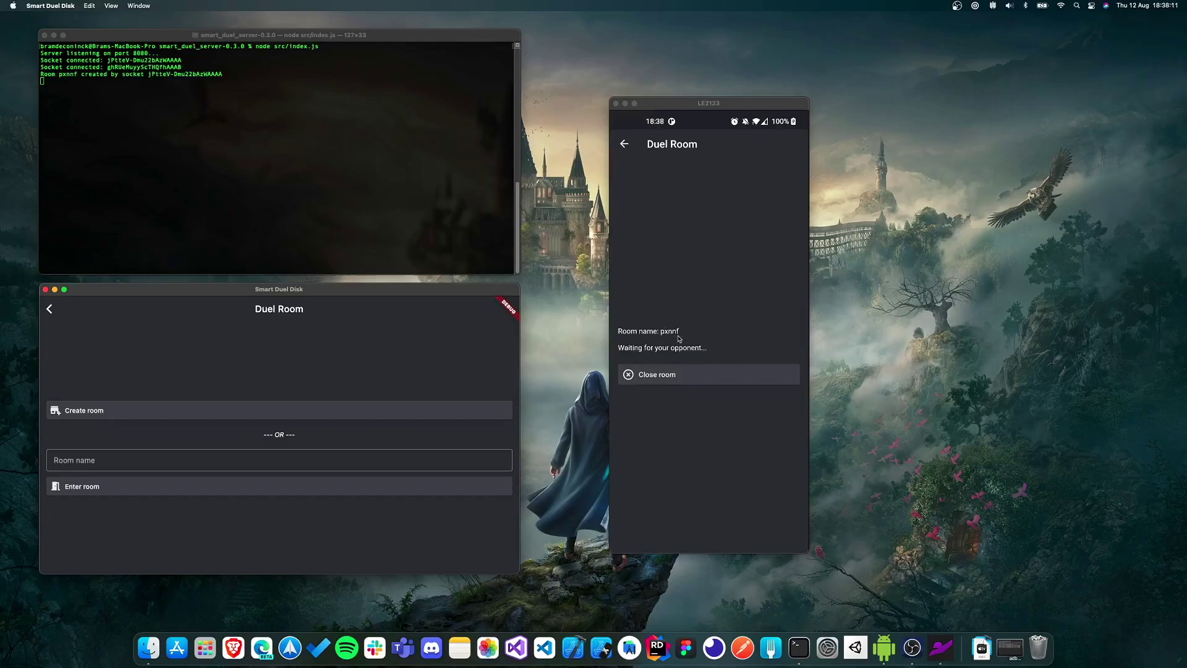
Join the phone's duel room from the desktop Smart Duel Disk using the room name pxnnf.
click(218, 457)
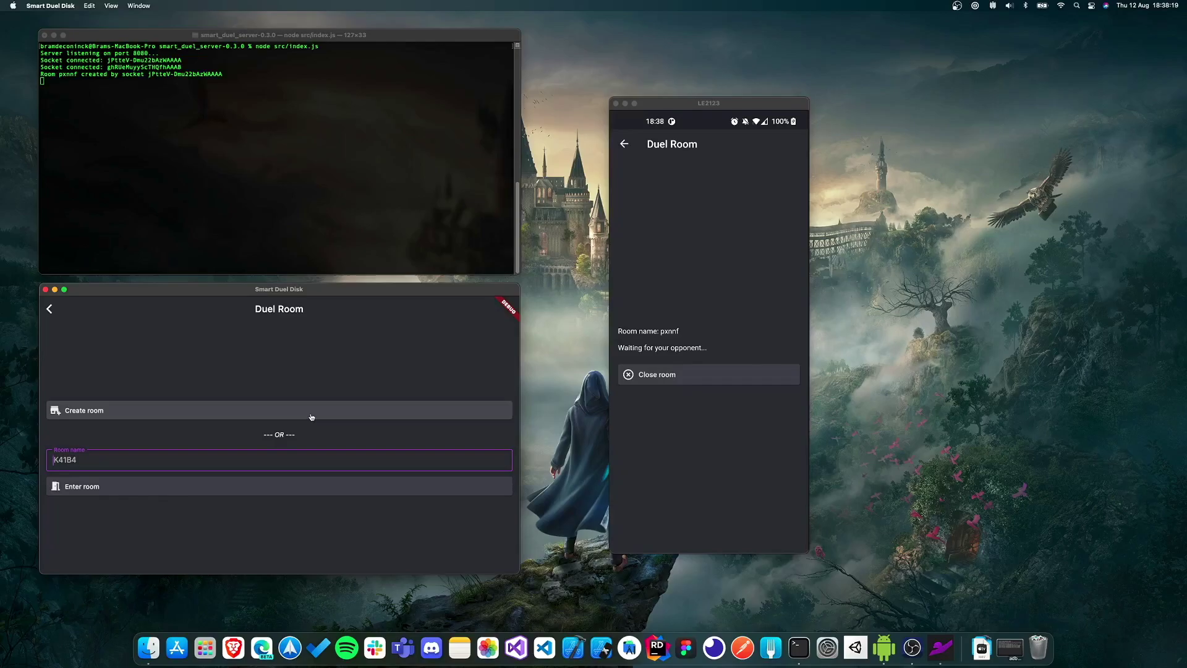
text(pxnnf)
click(221, 524)
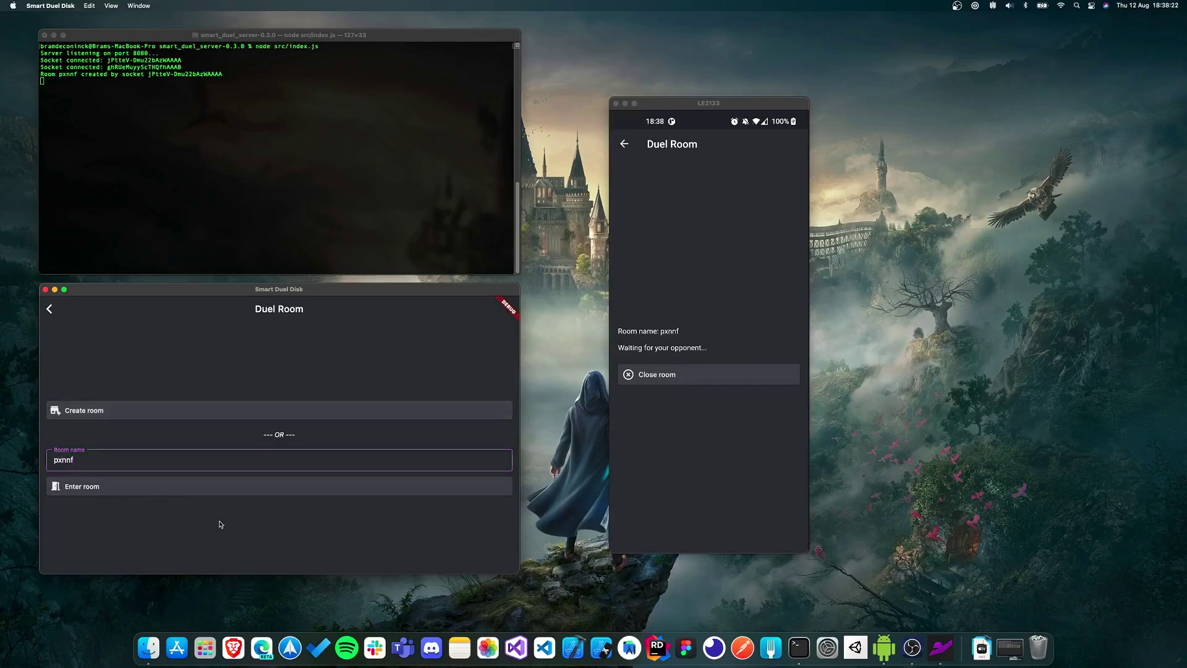
click(151, 493)
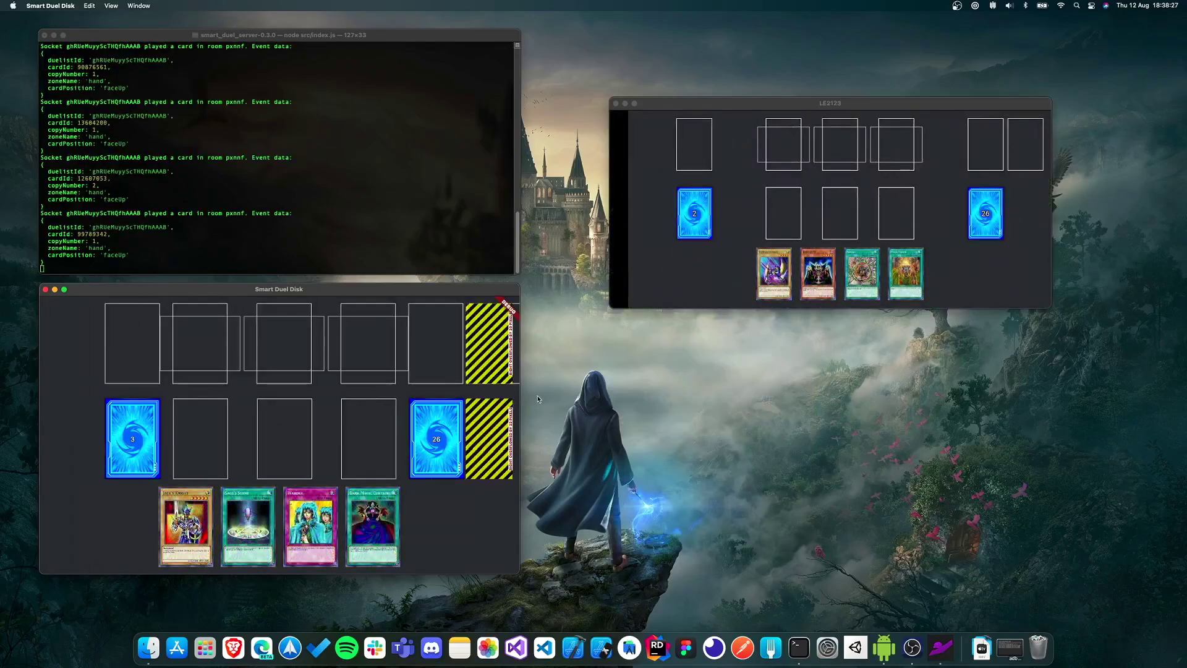
Enlarge and rearrange the Smart Duel Disk and phone windows to show the duel fields, and inspect the opponent's side on the phone.
drag(521, 401, 549, 401)
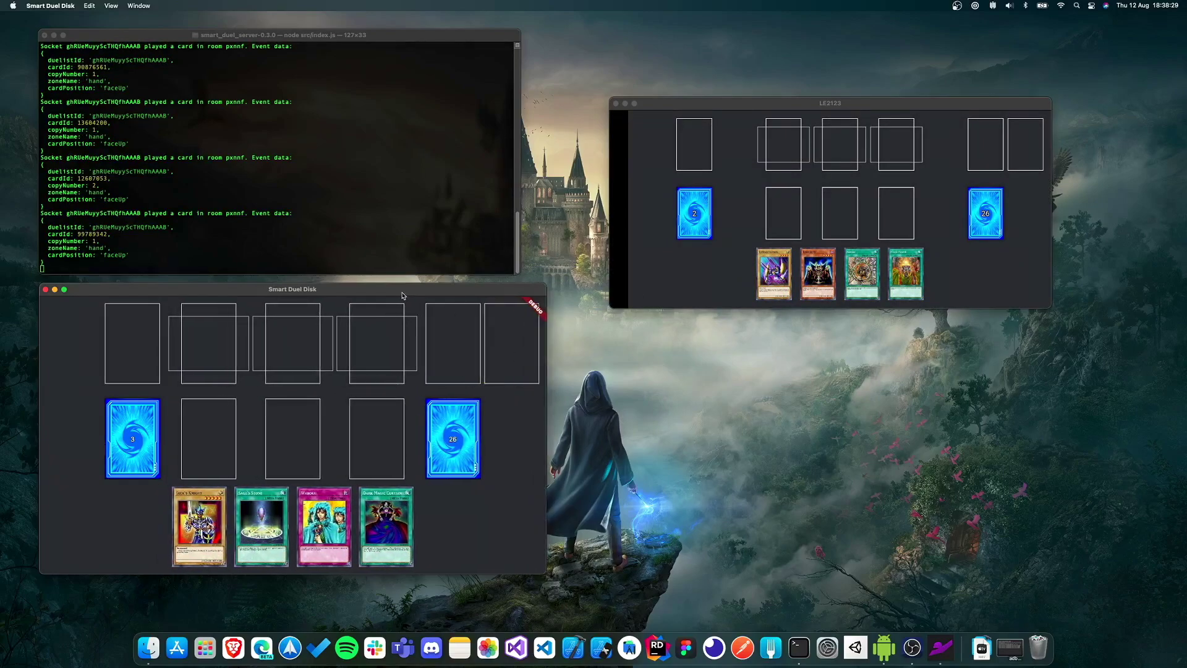
drag(743, 116, 702, 262)
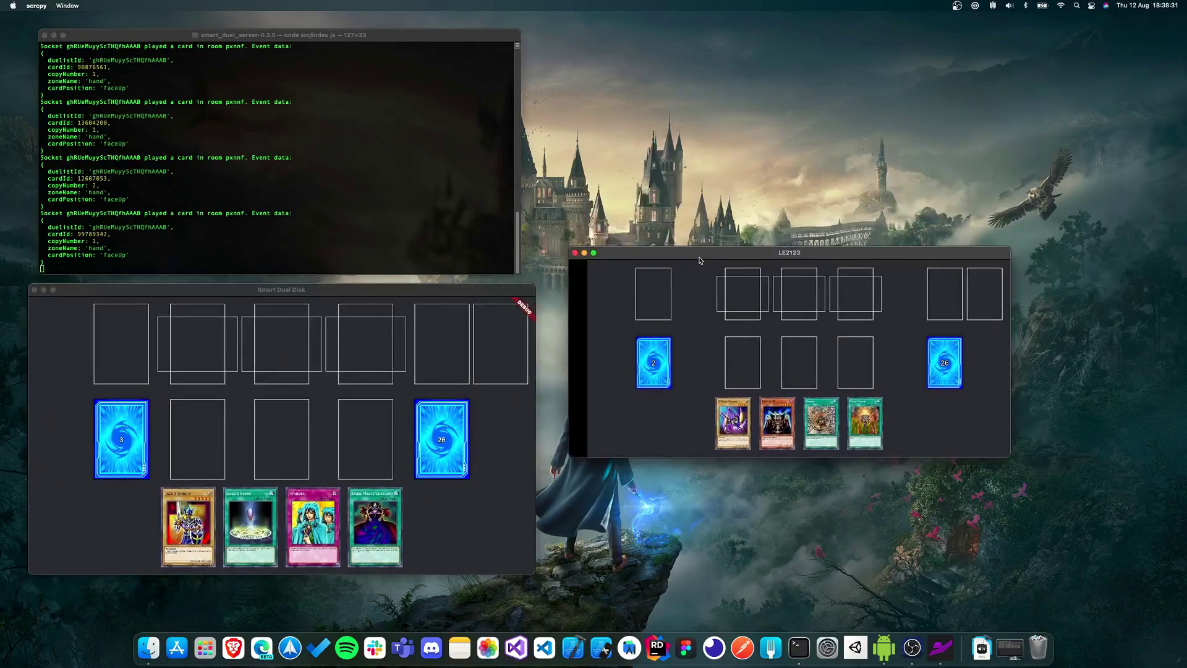
drag(1019, 250, 1153, 68)
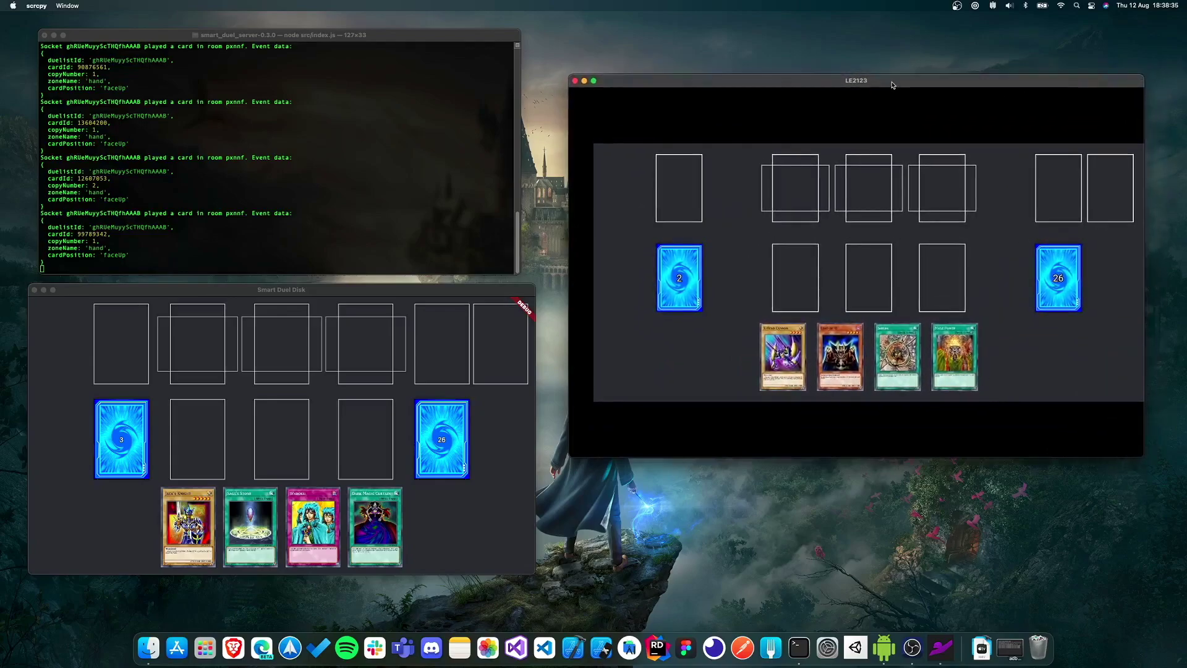
drag(892, 78, 896, 182)
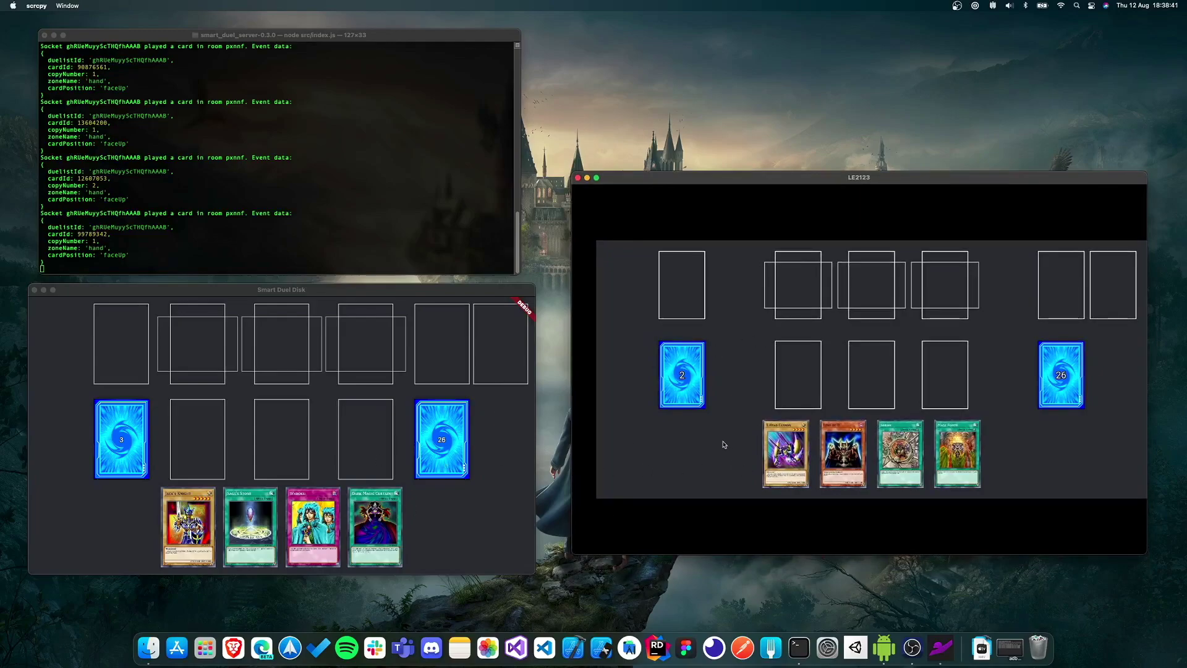
scroll(724, 444, up, 5)
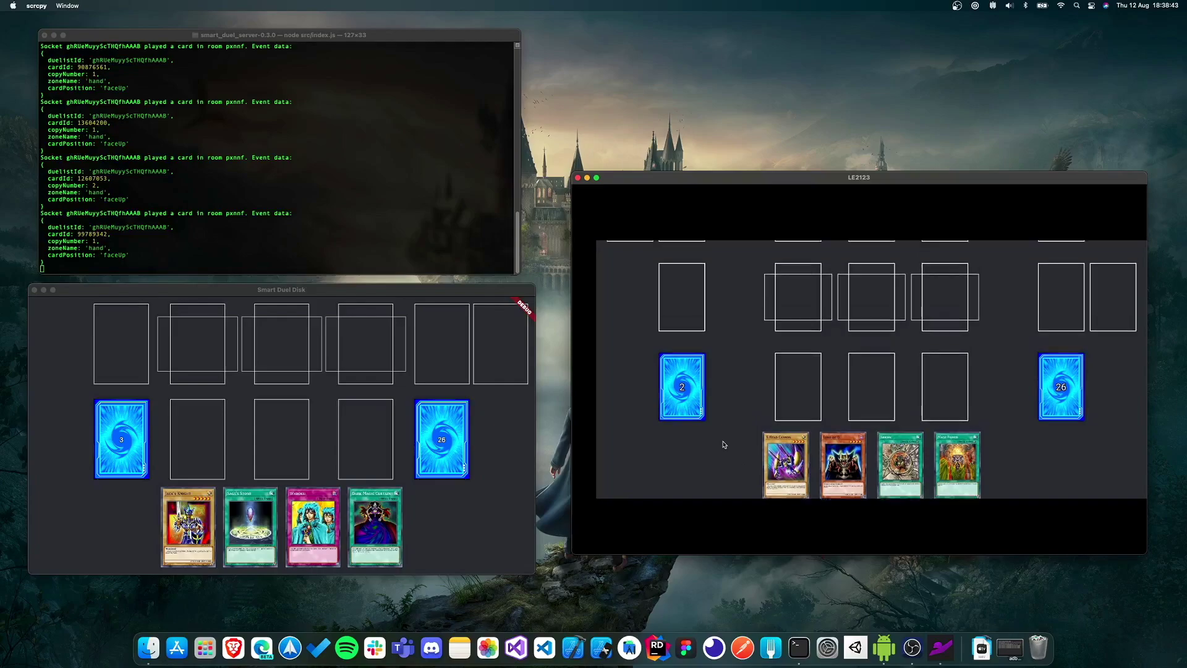
scroll(724, 444, up, 2)
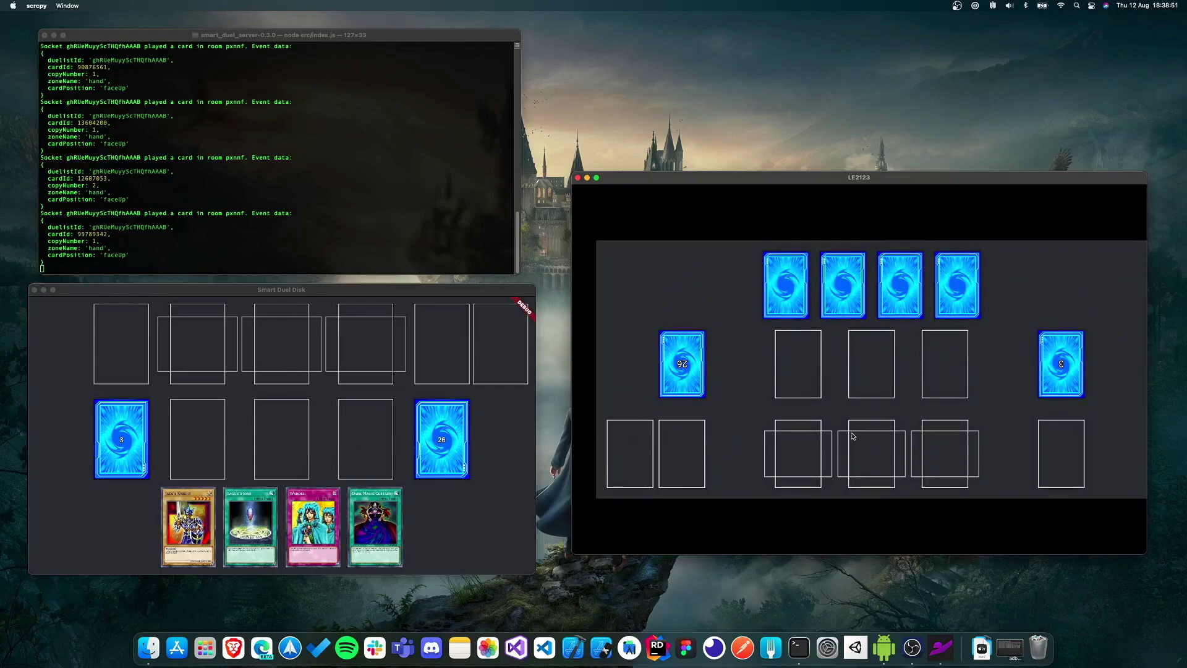
scroll(871, 437, down, 5)
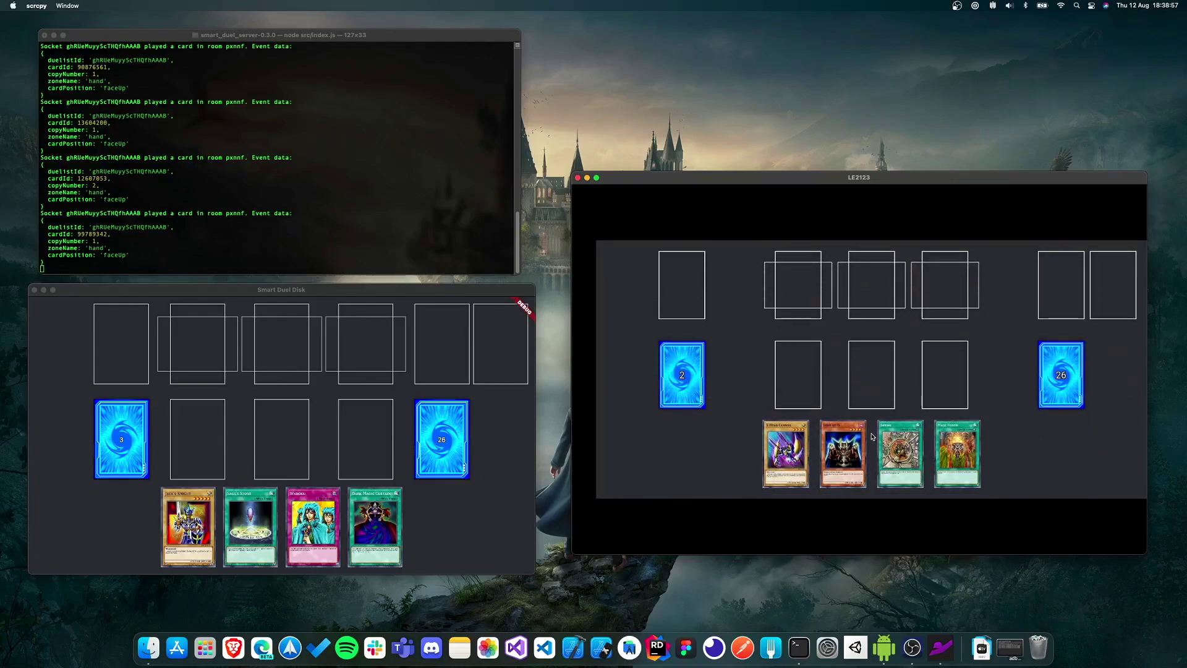
Try to leave the duel field on the phone with the back action.
right_click(871, 436)
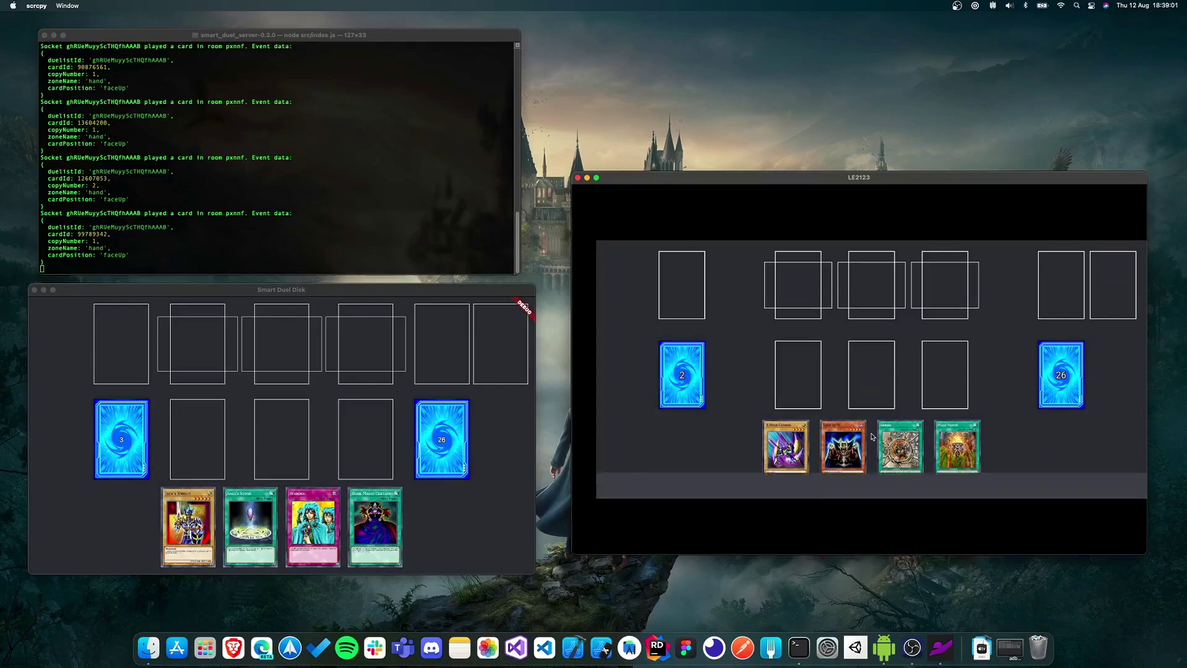
right_click(872, 437)
right_click(872, 436)
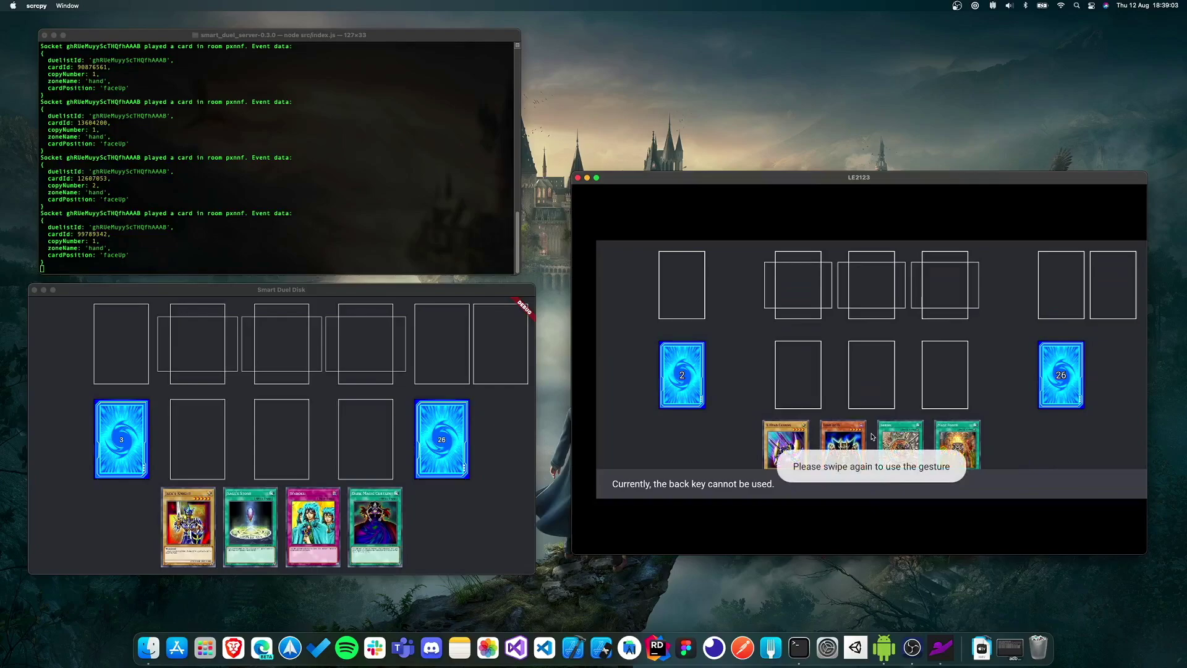
right_click(872, 436)
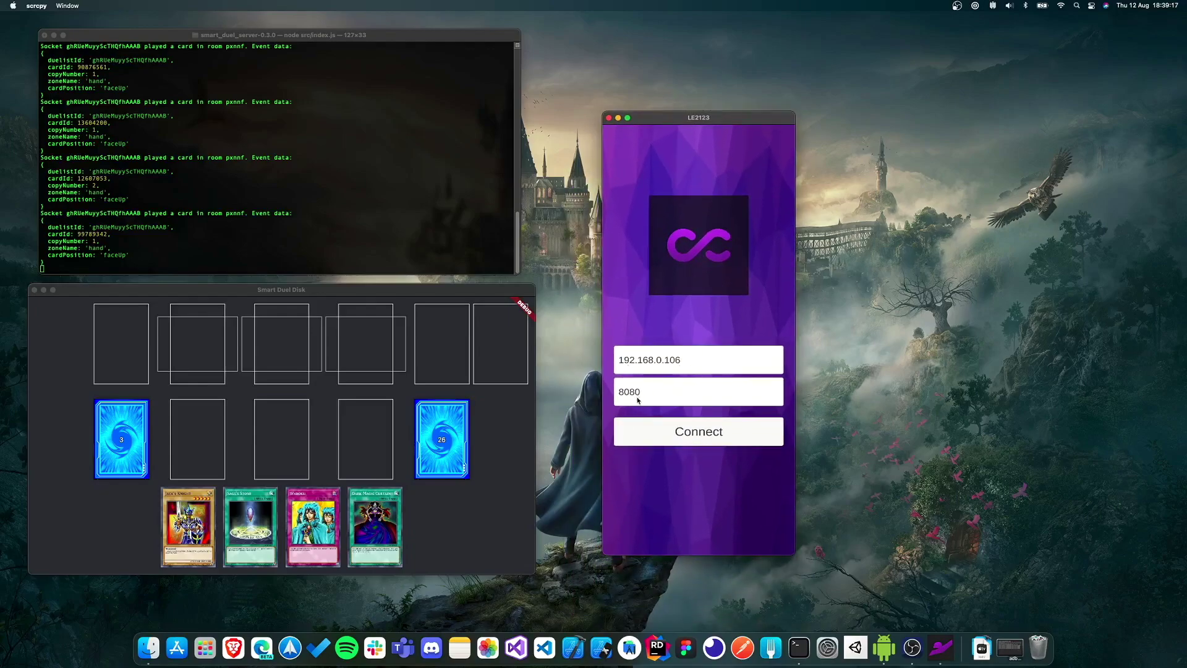
Connect the spectator app on the phone to 192.168.0.106 on port 8080 and enter room pxnnf.
key(Return)
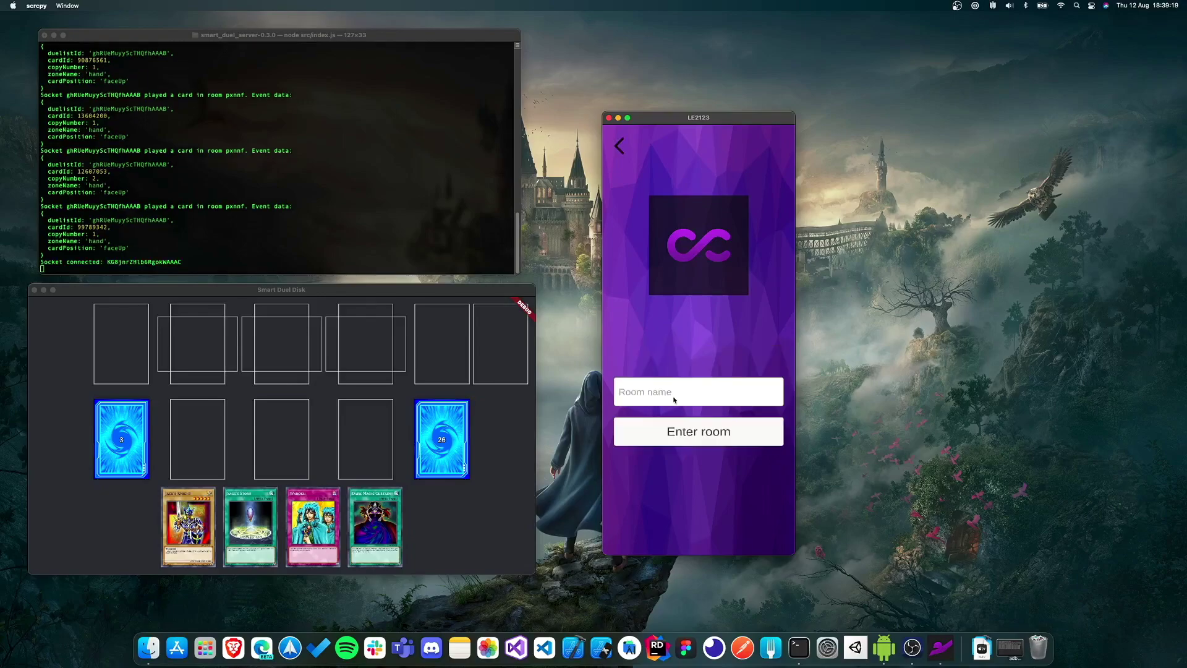
click(673, 399)
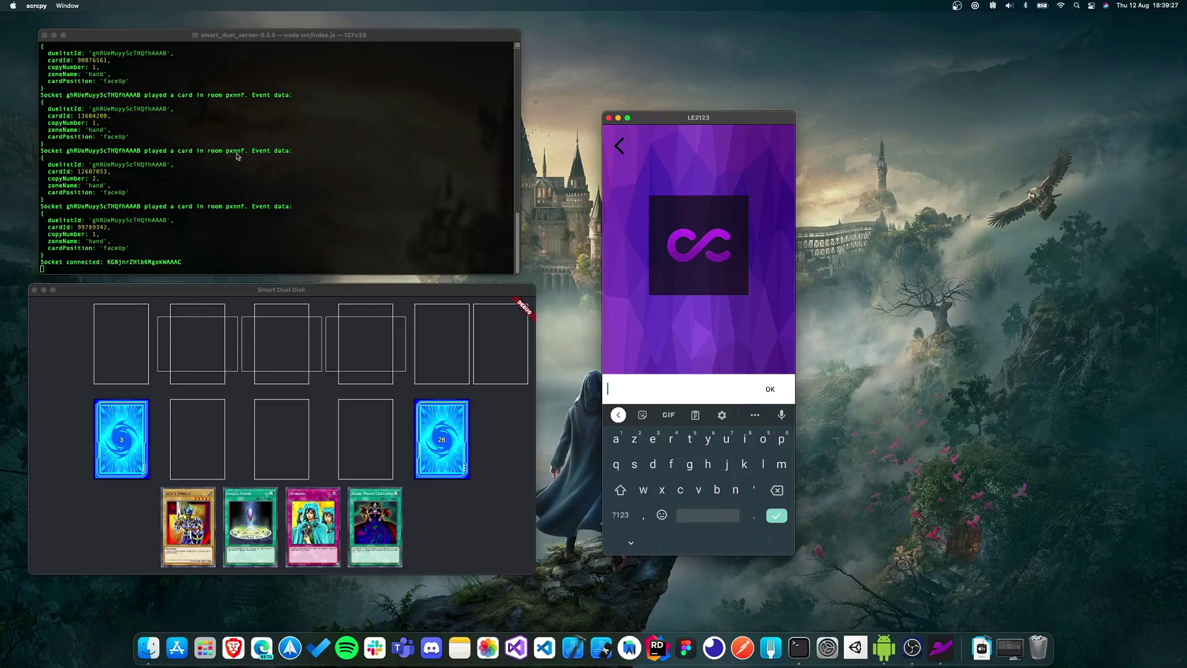
text(pxnn)
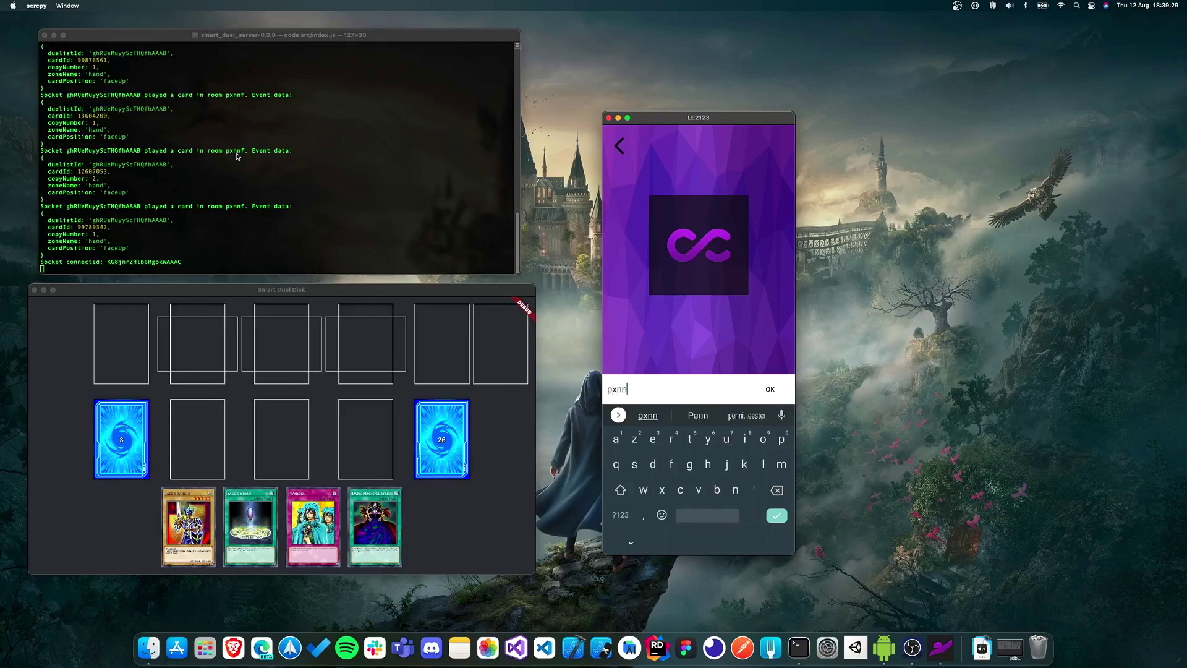
text(f)
key(Return)
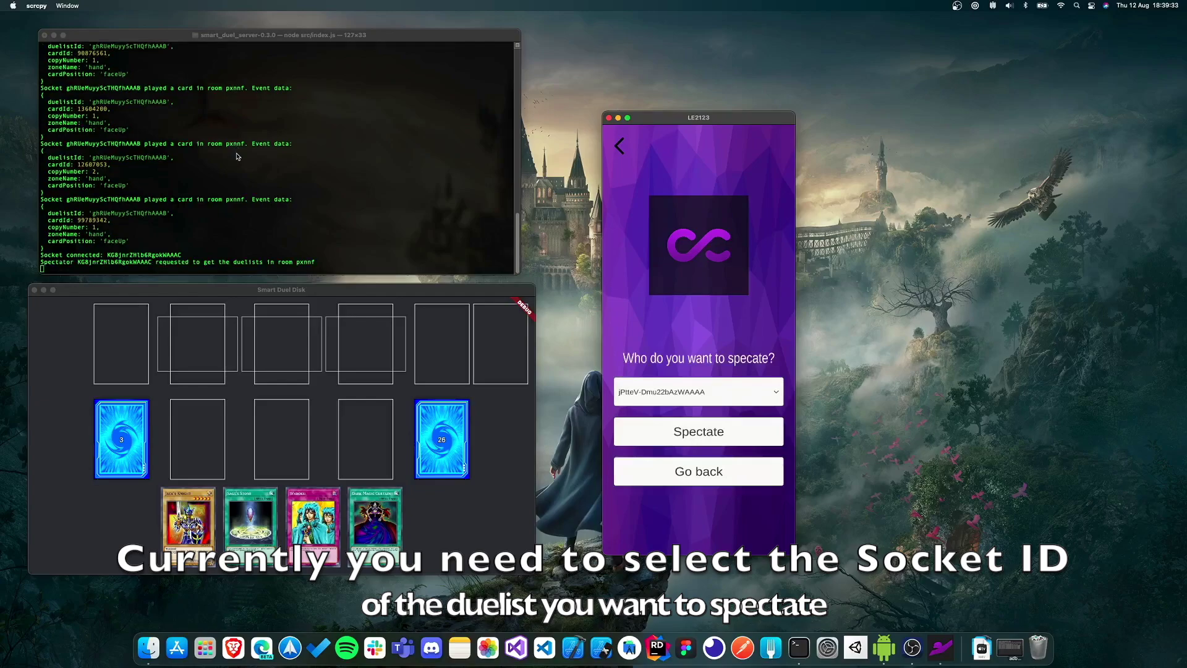
Review the socket IDs of the duelists available to spectate and start spectating the room.
click(698, 391)
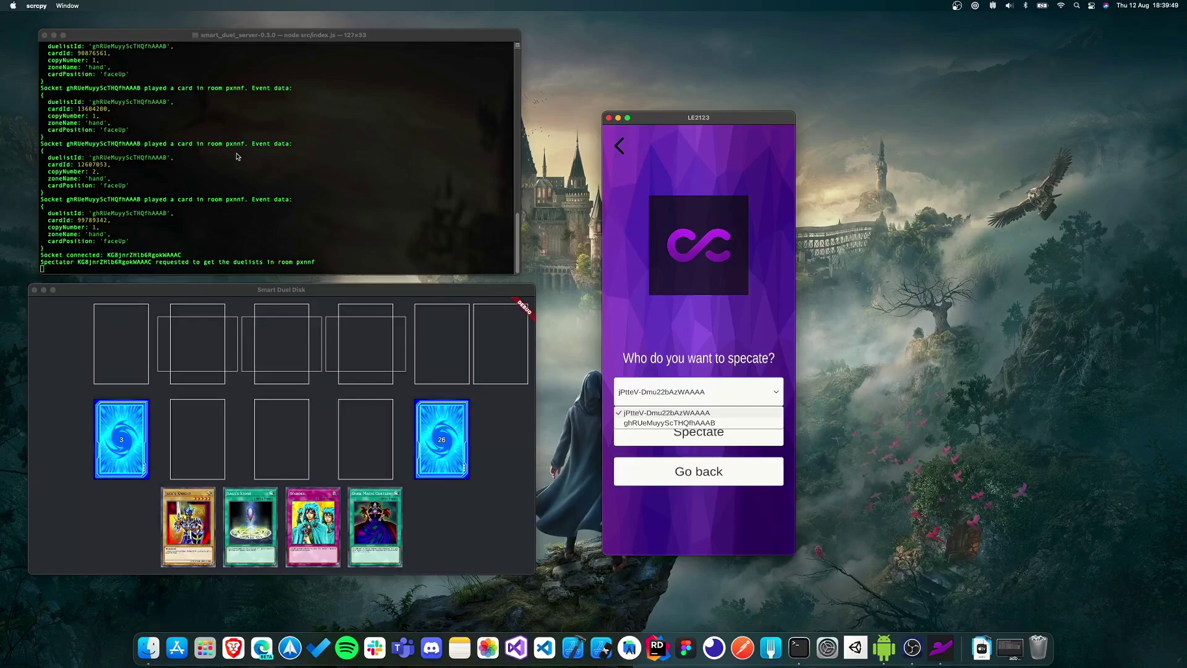
key(Escape)
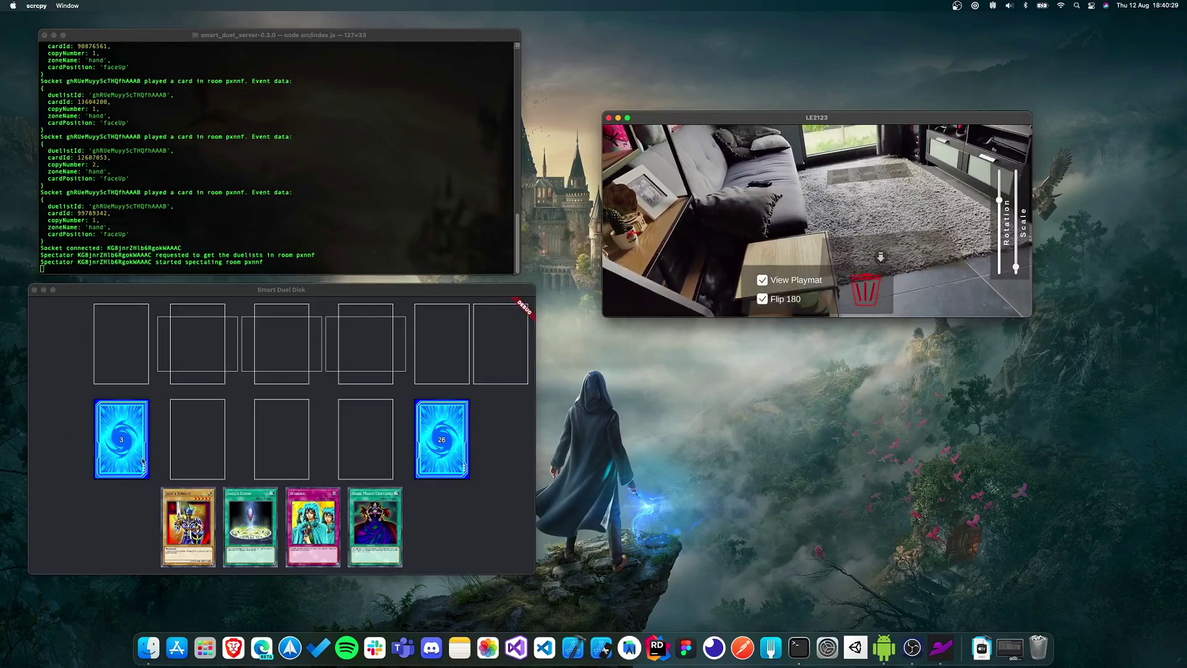
Play Jack's Knight from the desktop hand into the middle main monster zone and inspect the opponent's side of the field.
click(221, 439)
drag(209, 524, 293, 378)
click(267, 469)
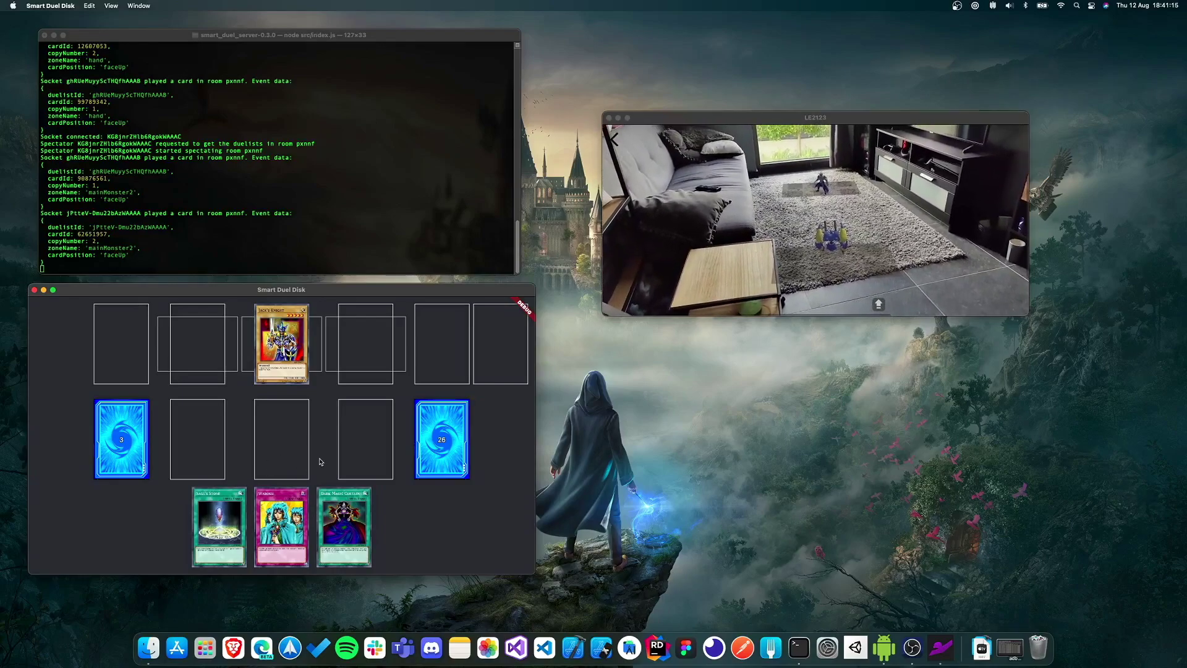
scroll(320, 461, up, 5)
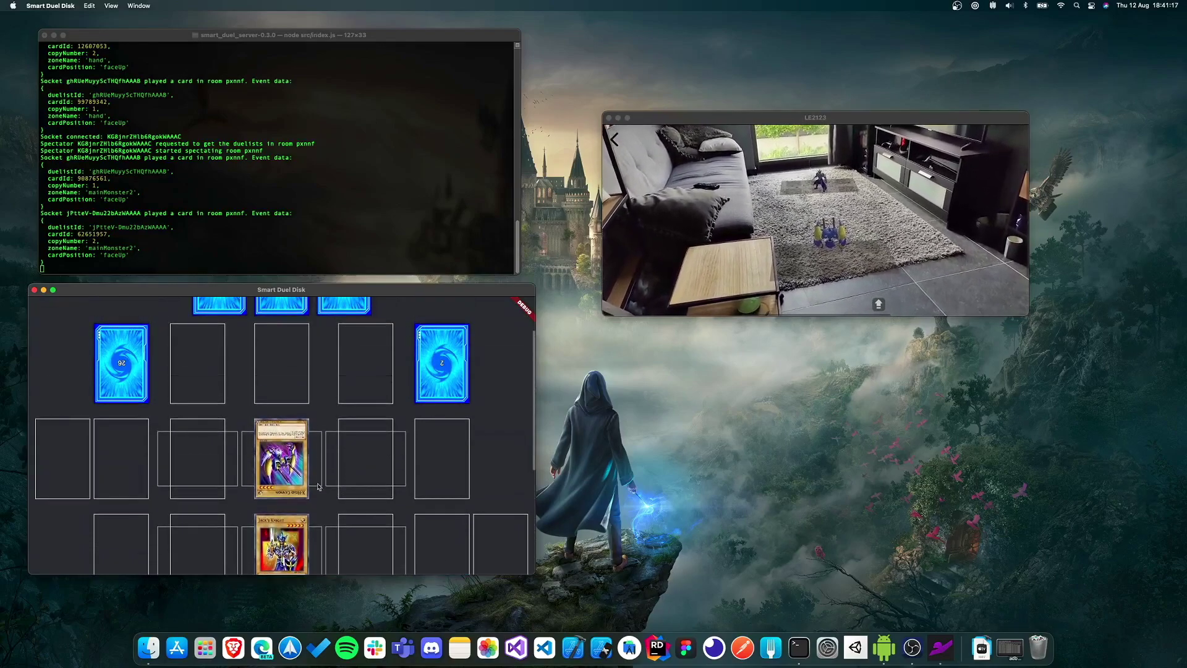
scroll(364, 466, up, 2)
scroll(377, 472, down, 5)
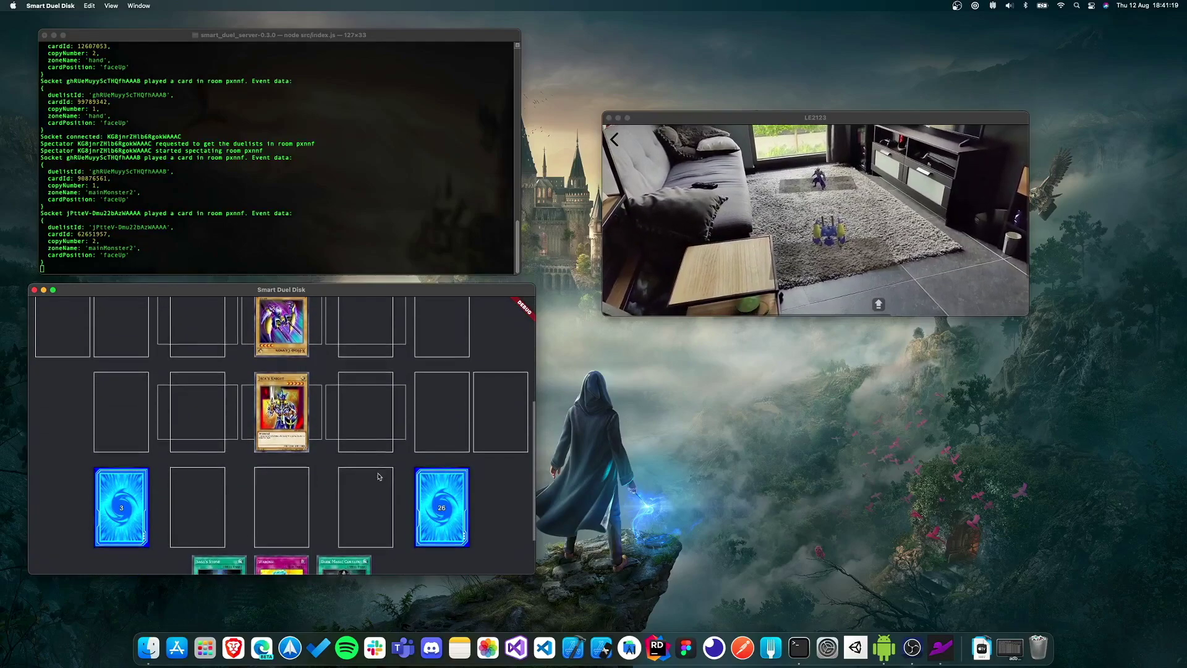
scroll(379, 476, down, 3)
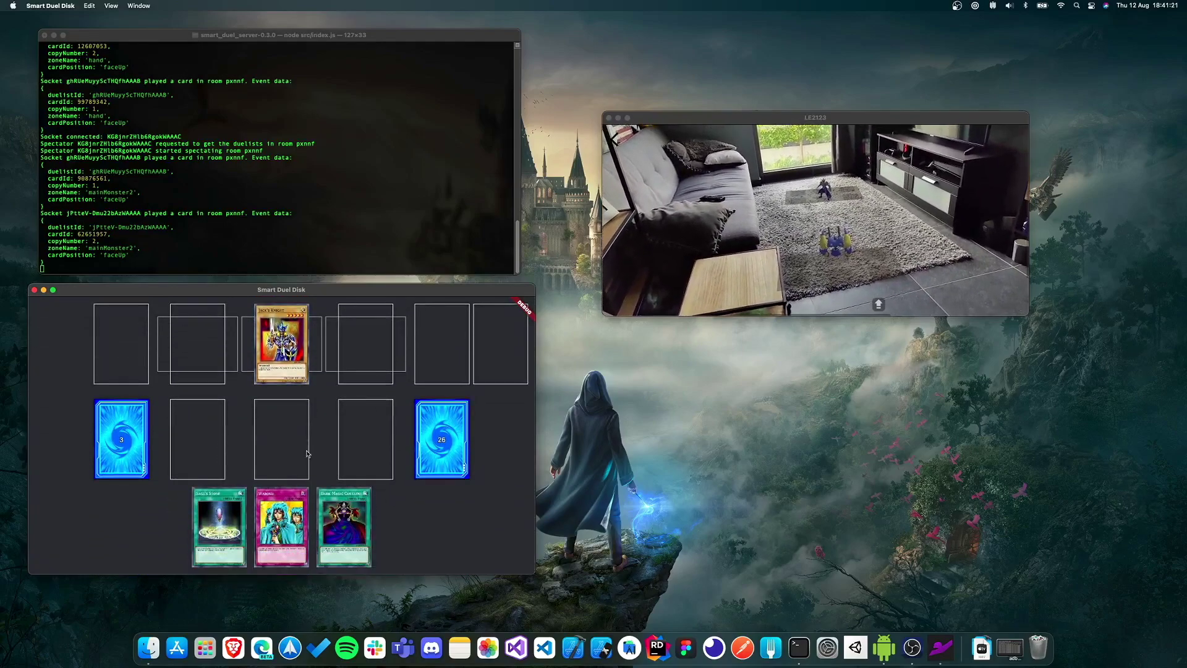
Activate Sage's Stone from the hand in the first spell/trap zone and set Waboku face-down in the middle spell/trap zone.
drag(219, 526, 197, 437)
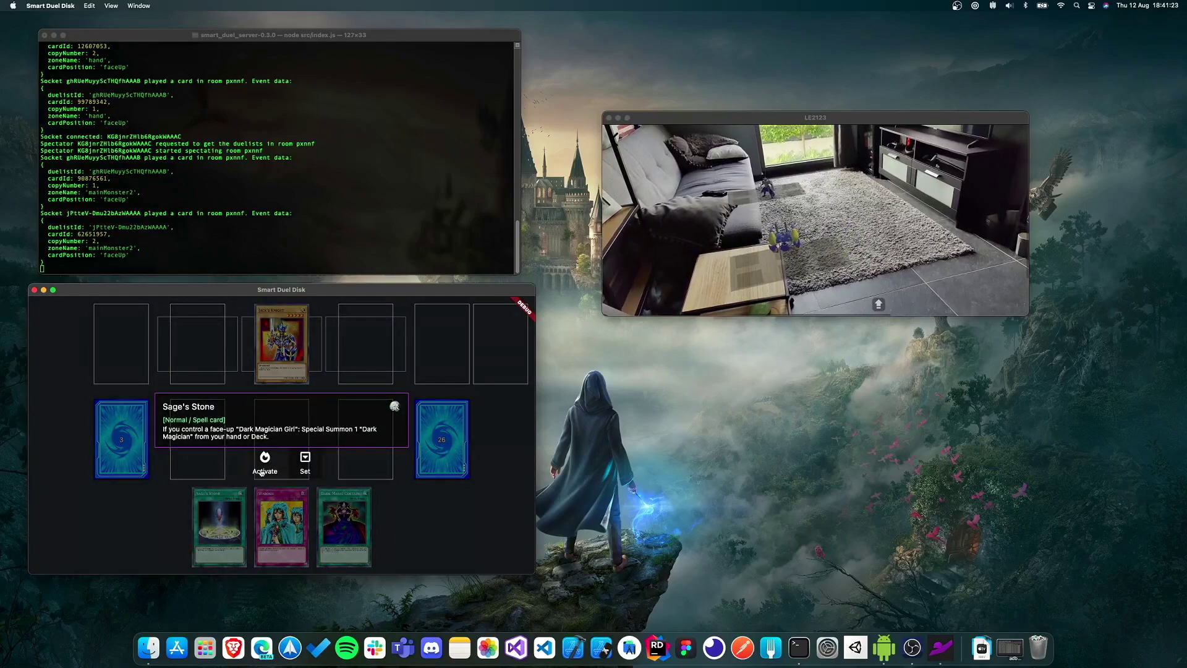
click(262, 472)
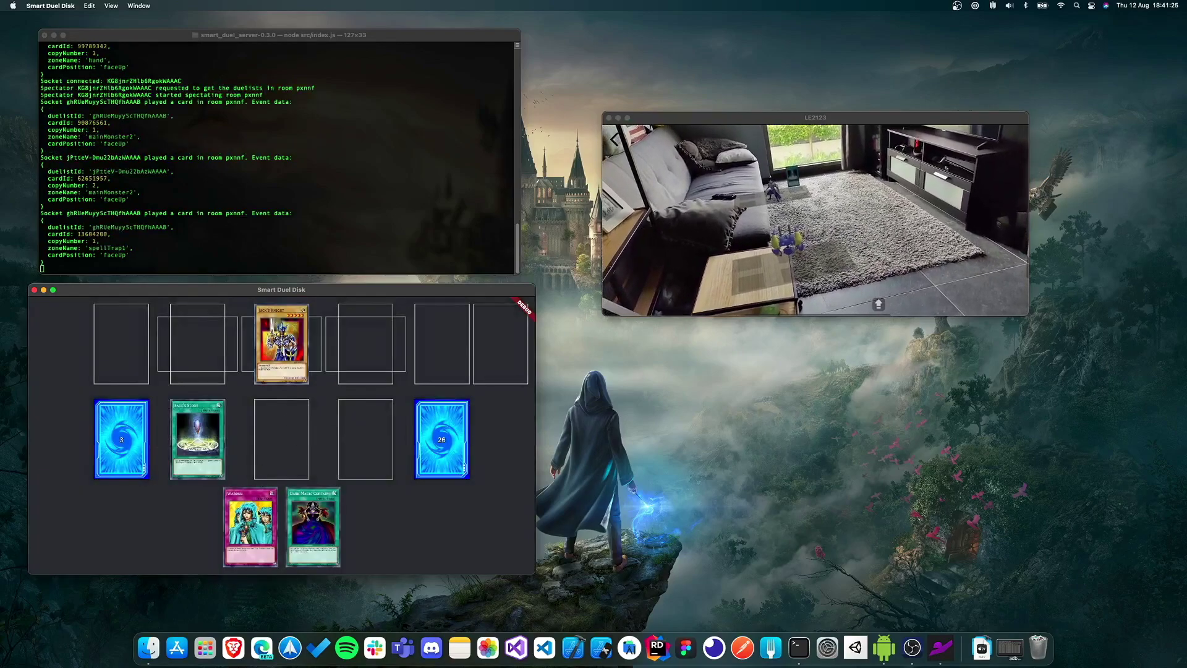
drag(253, 525, 281, 439)
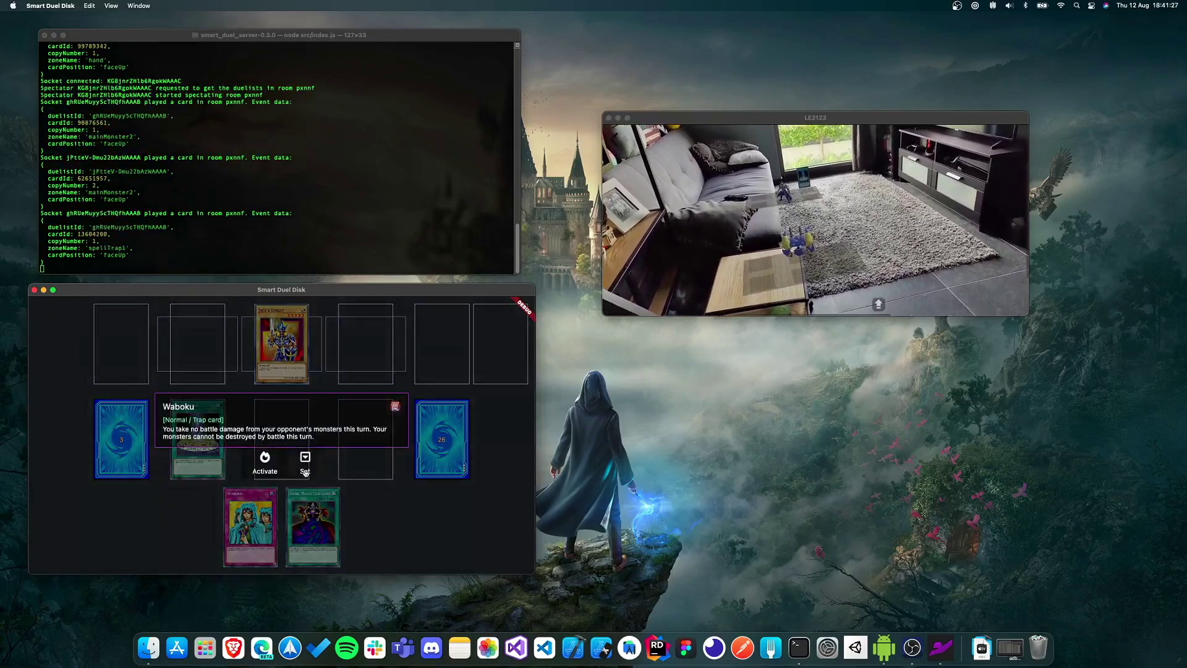
click(303, 472)
Activate Dark Magic Curtain in the third spell/trap zone and summon Dark Paladin from the extra deck to the third main monster zone.
drag(280, 520, 365, 438)
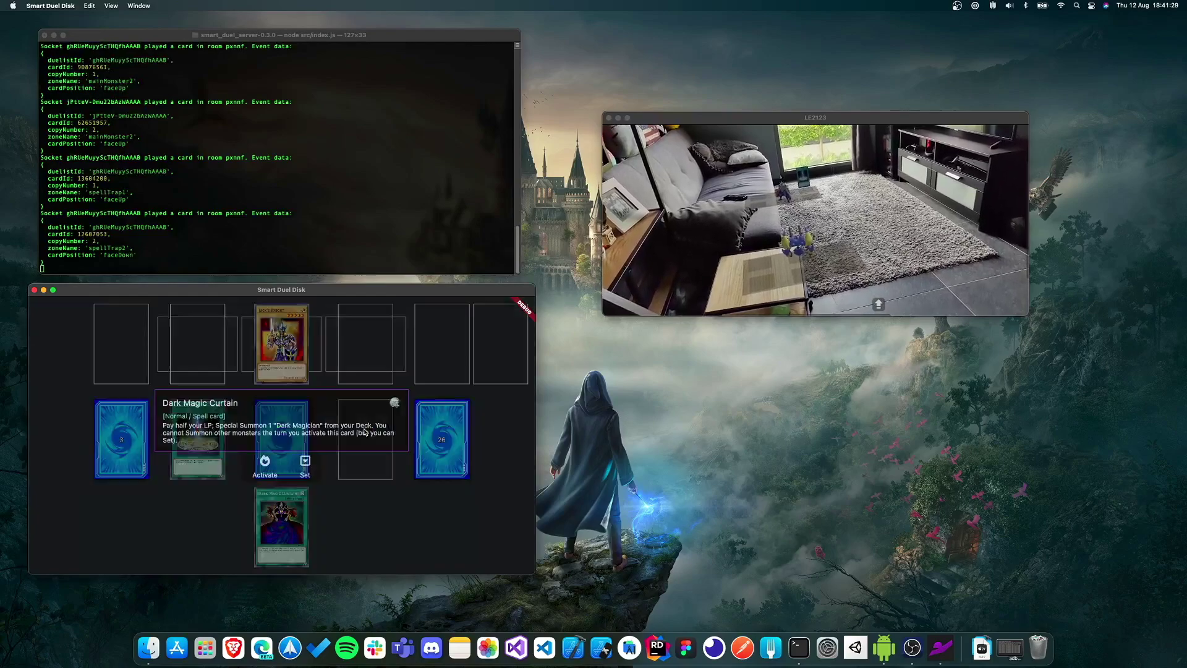
click(278, 478)
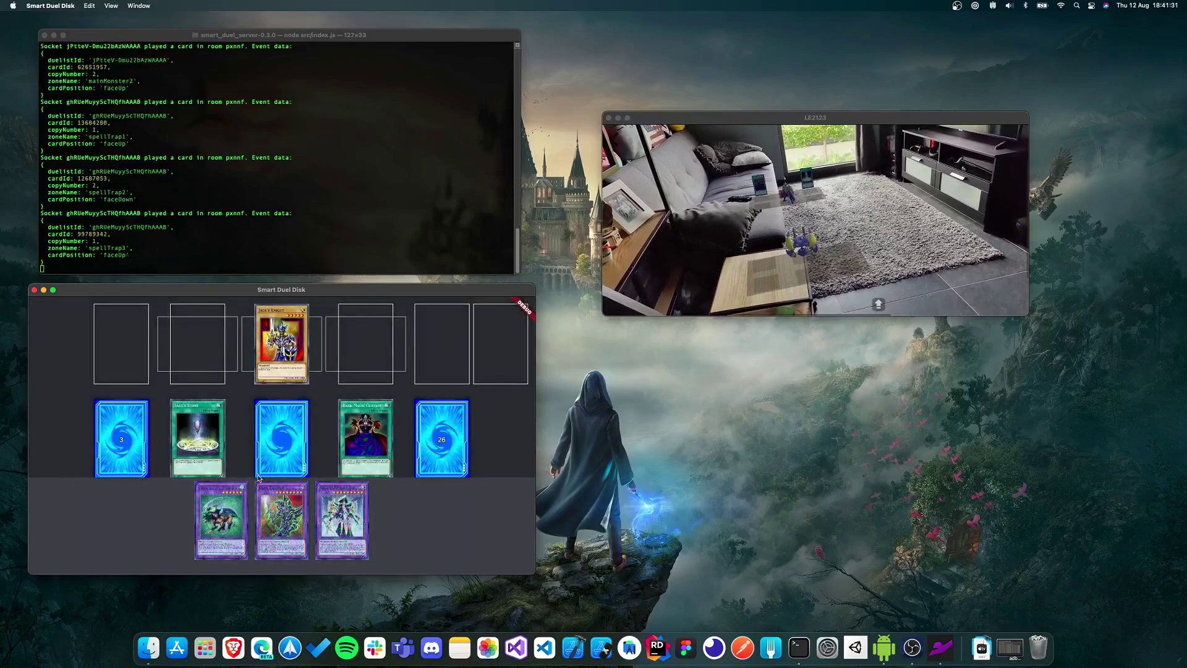
drag(293, 524, 365, 344)
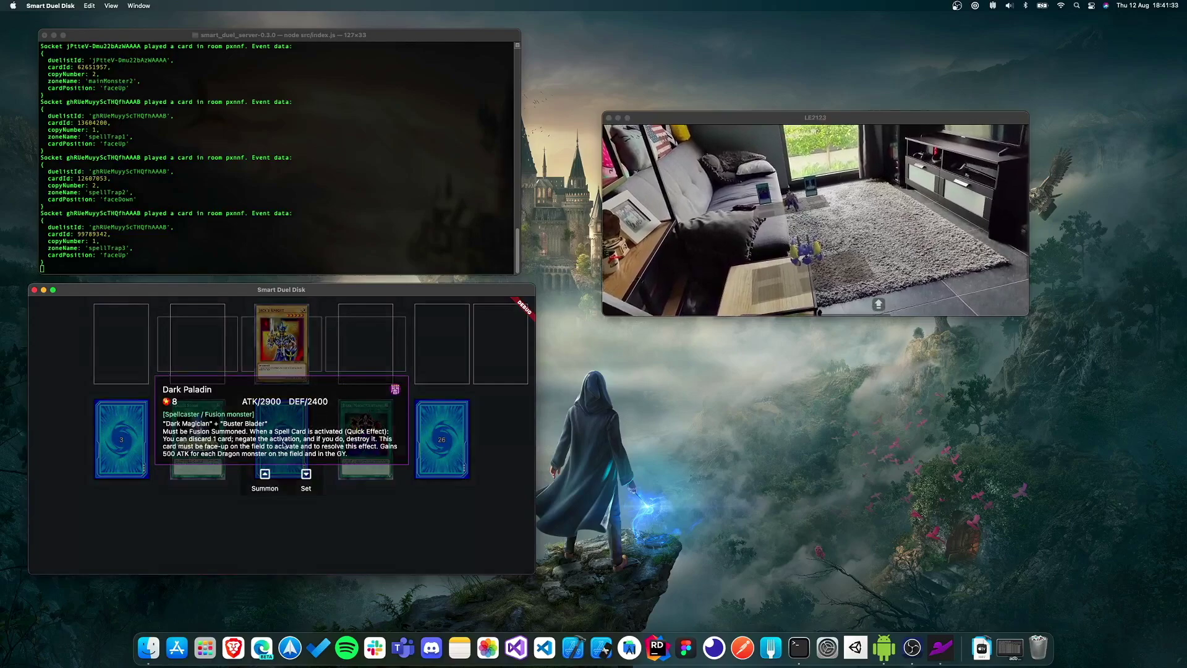
click(262, 473)
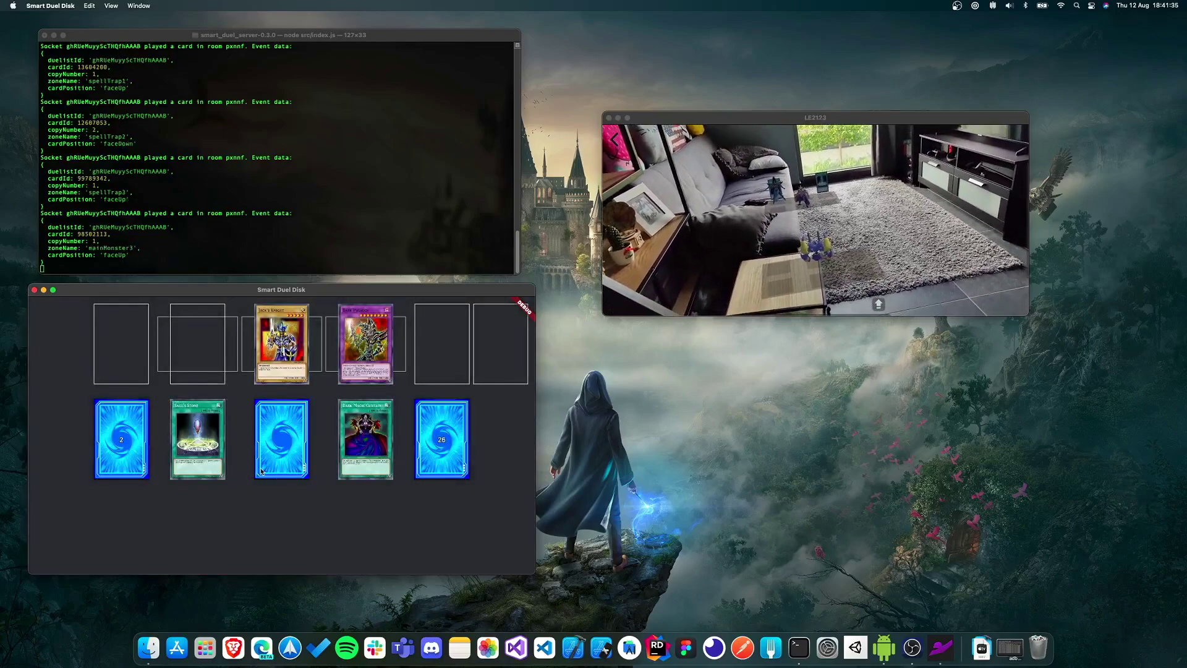